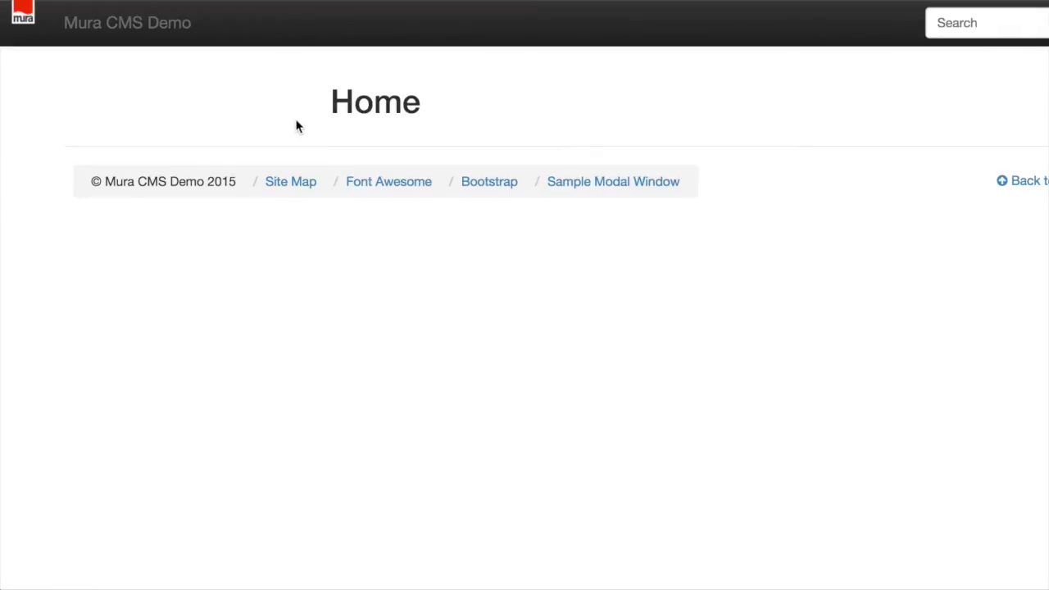
Step: Toggle the demo site's admin toolbar, then scroll the Zerofour theme page to its download button
left_click(23, 20)
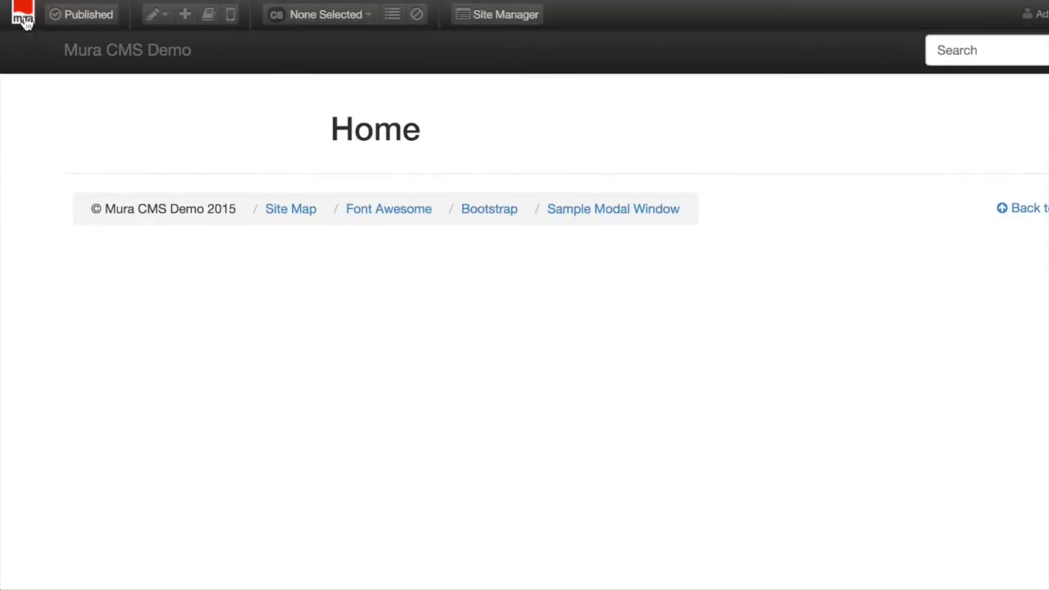
left_click(24, 22)
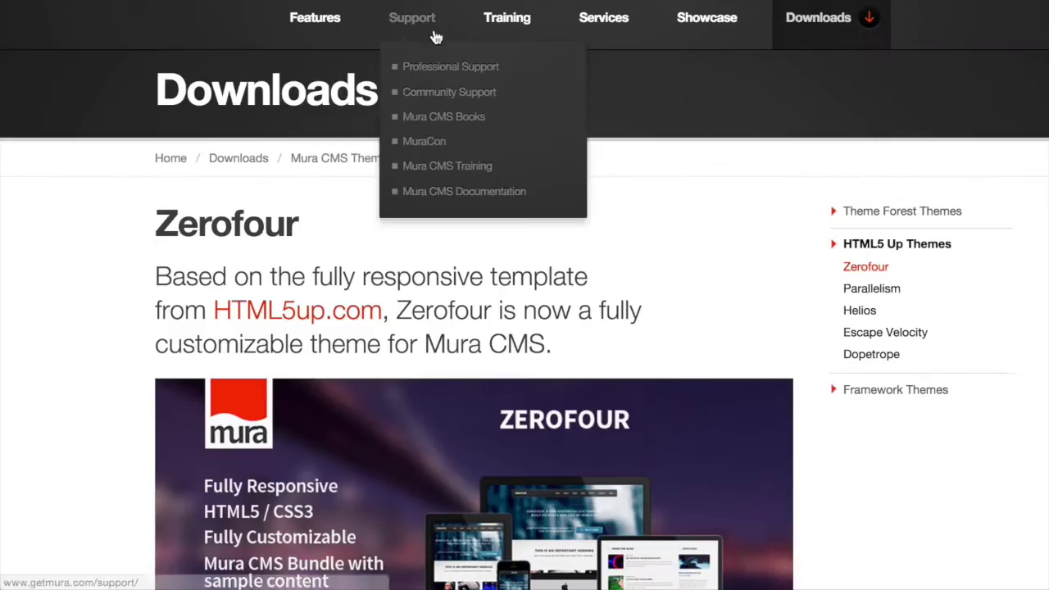
scroll(725, 88, "up", 1)
mouse_move(813, 80)
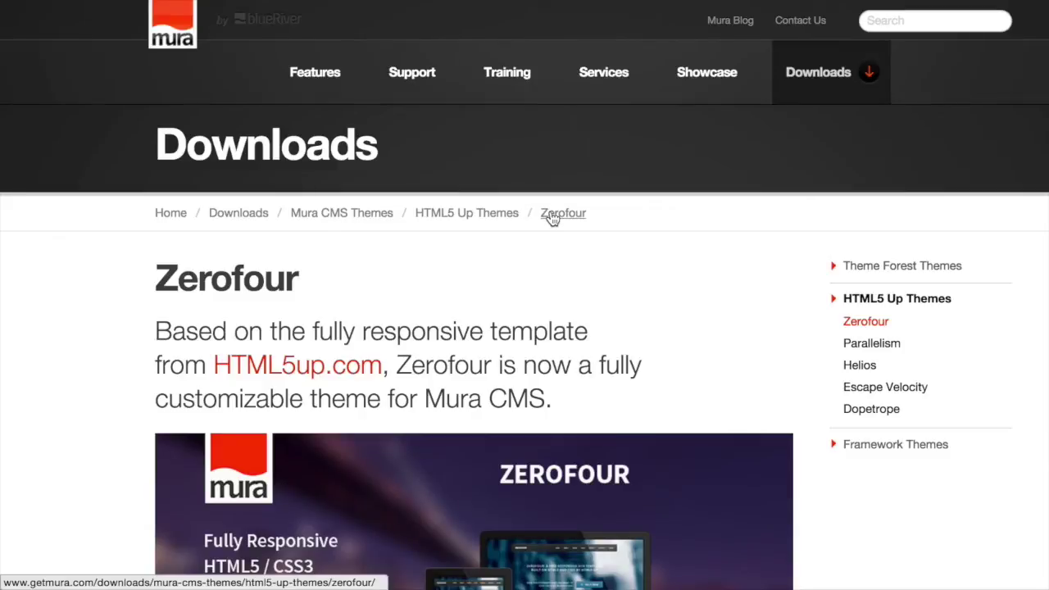
scroll(621, 318, "down", 1)
scroll(621, 318, "down", 6)
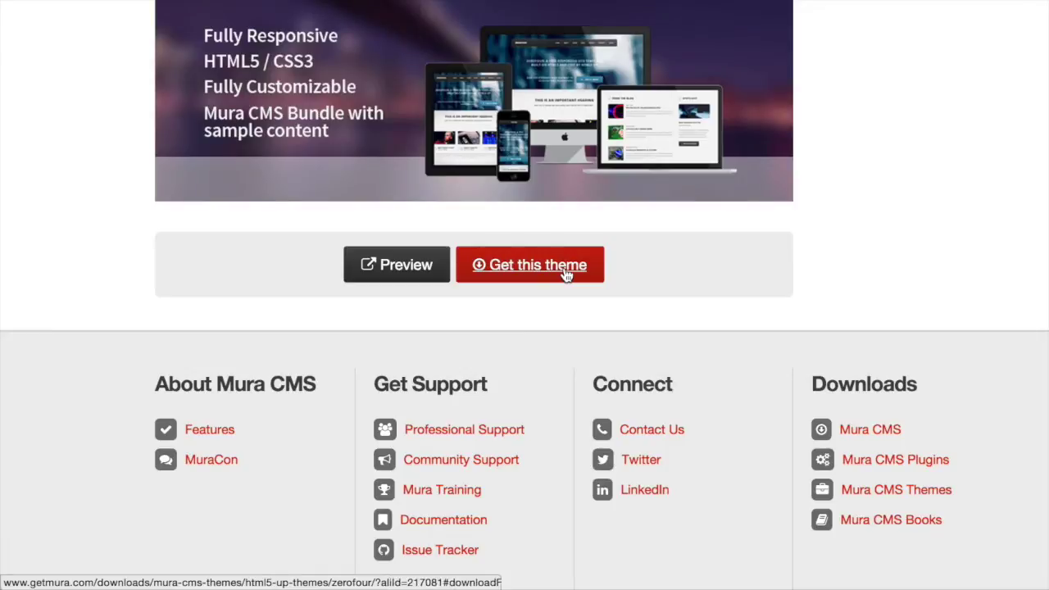
Step: Open the Zerofour download form and fill in the first and last name fields
left_click(566, 275)
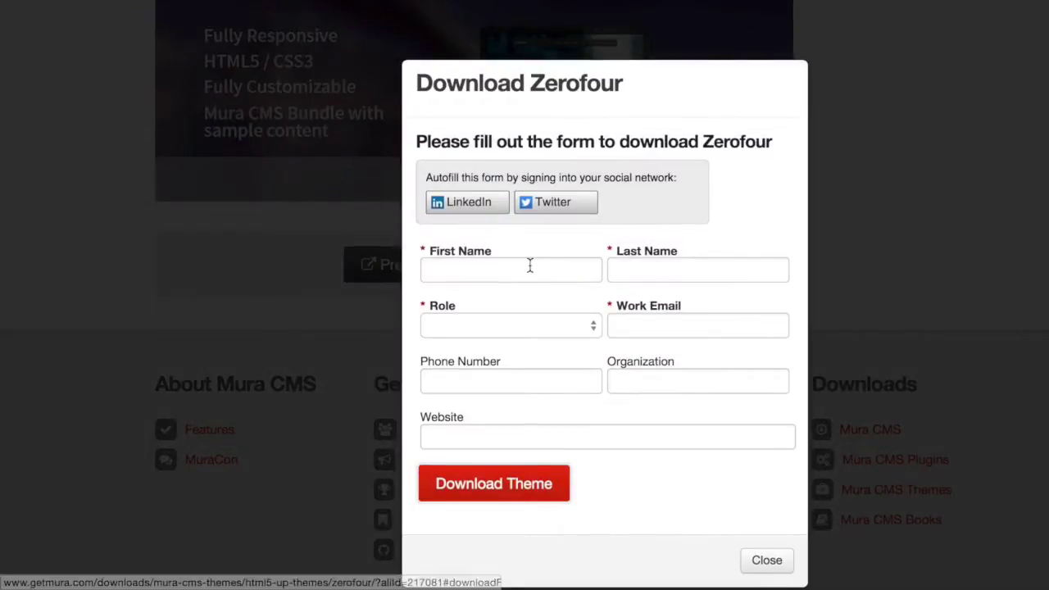
left_click(530, 266)
type("Malcolm")
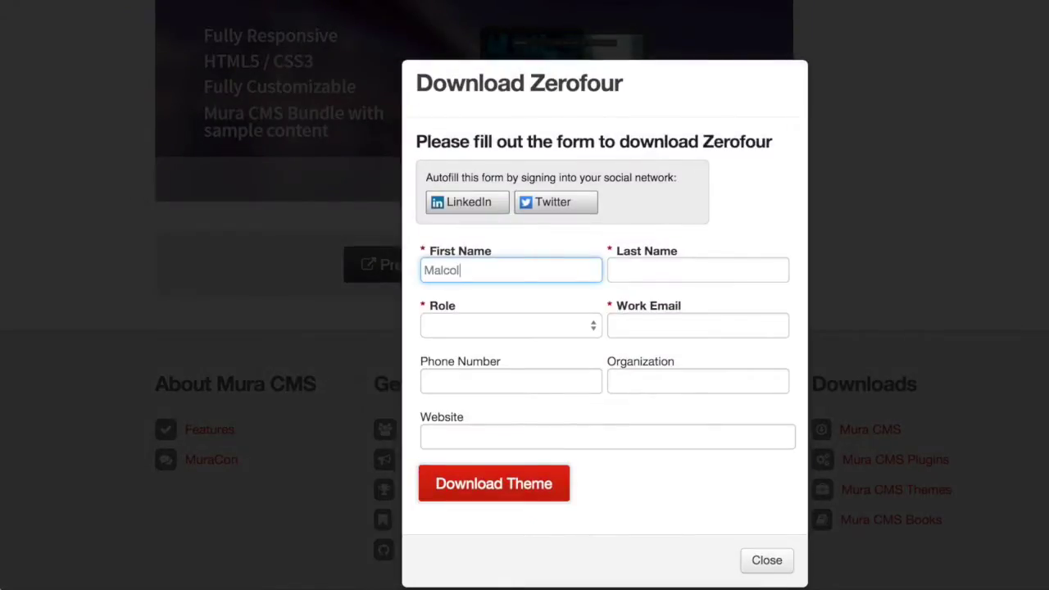
key("Tab")
type("O")
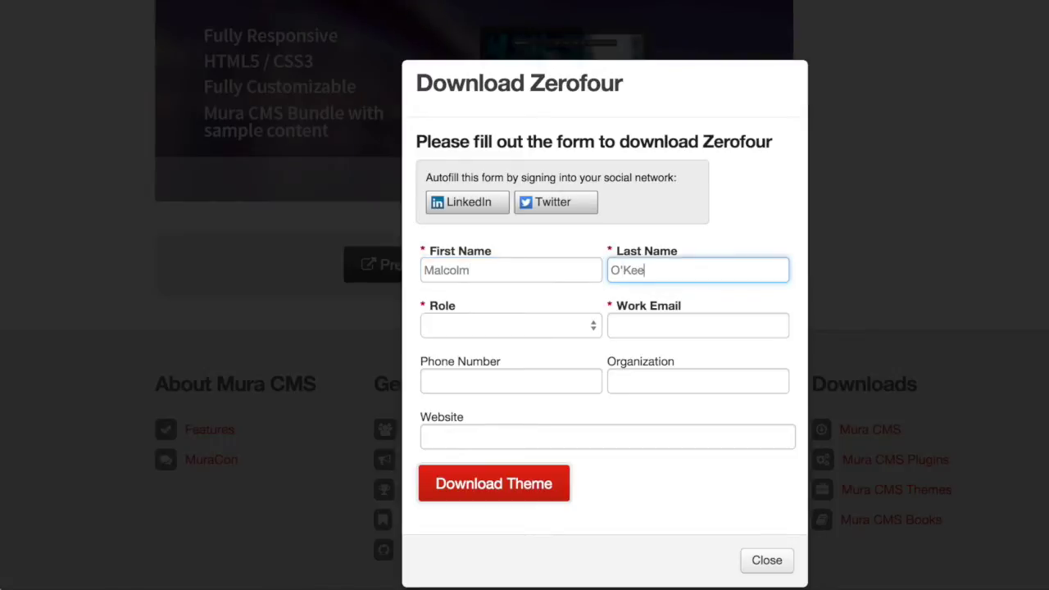
key("Tab")
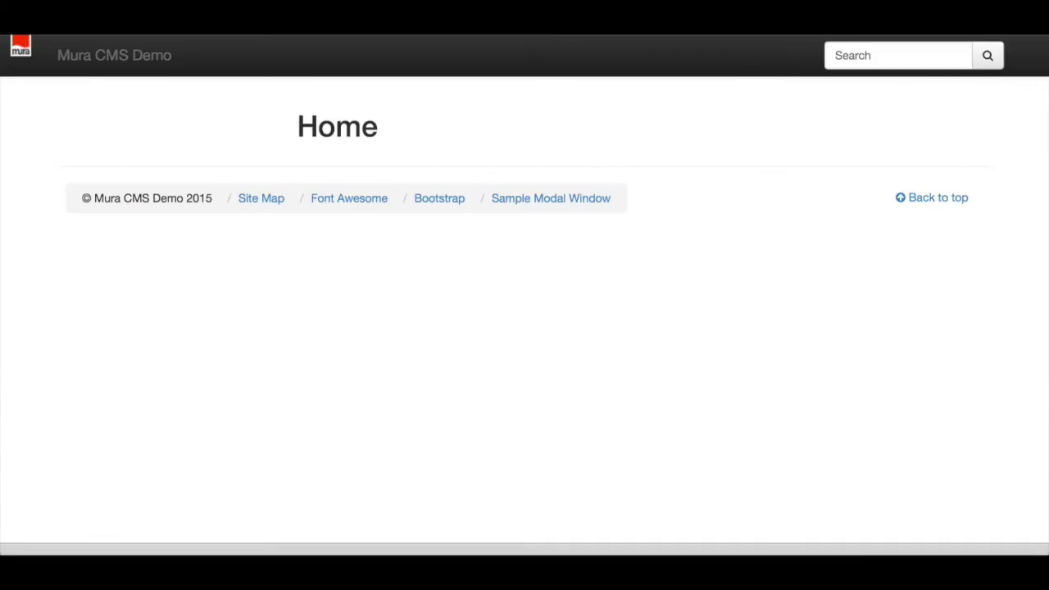
Step: Go to Site Manager and open the Site Config Deploy Site Bundle settings
left_click(20, 51)
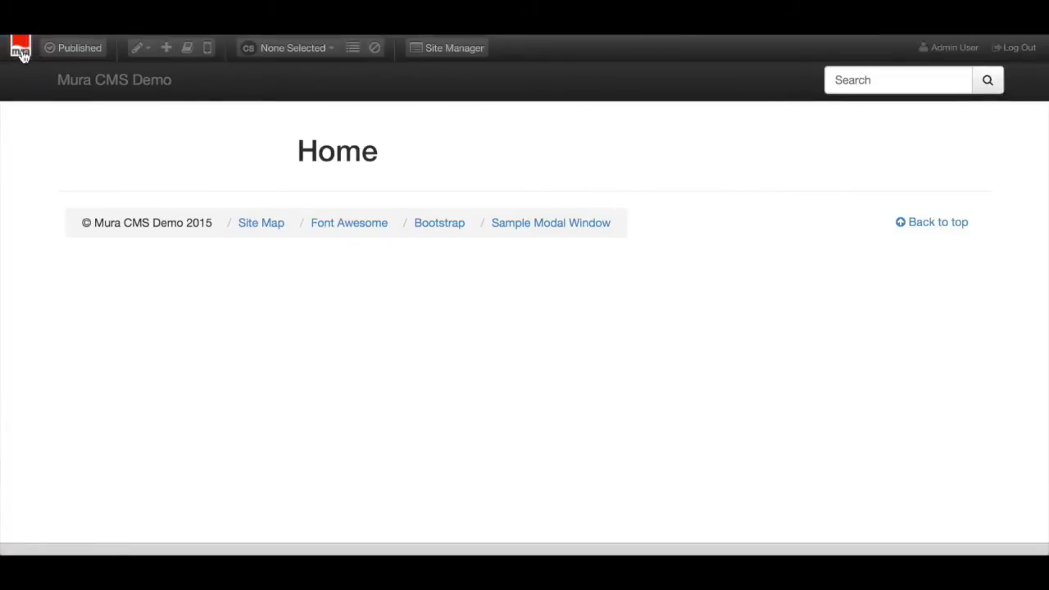
left_click(455, 53)
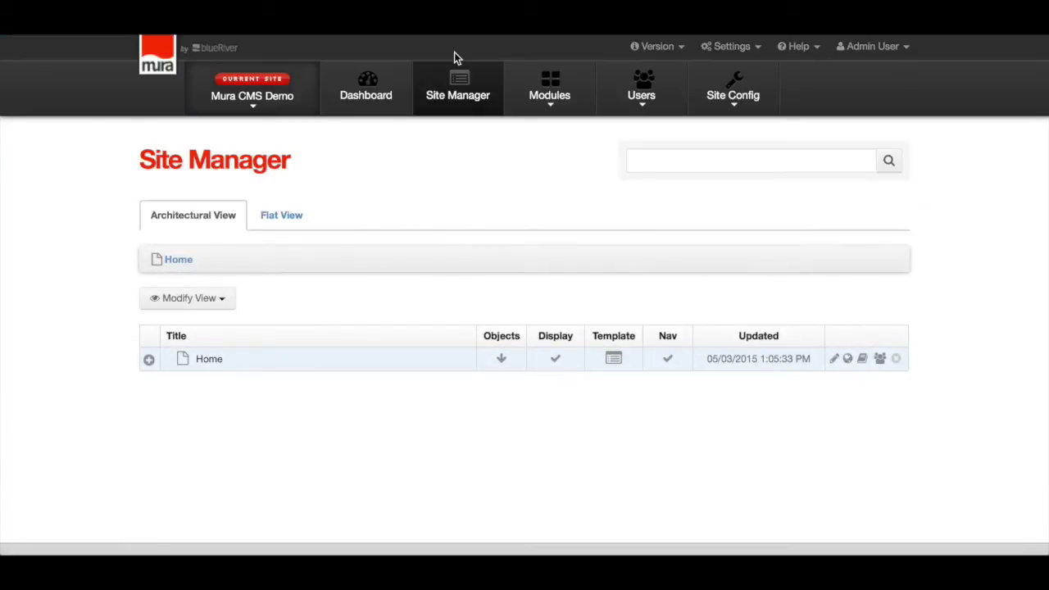
mouse_move(742, 103)
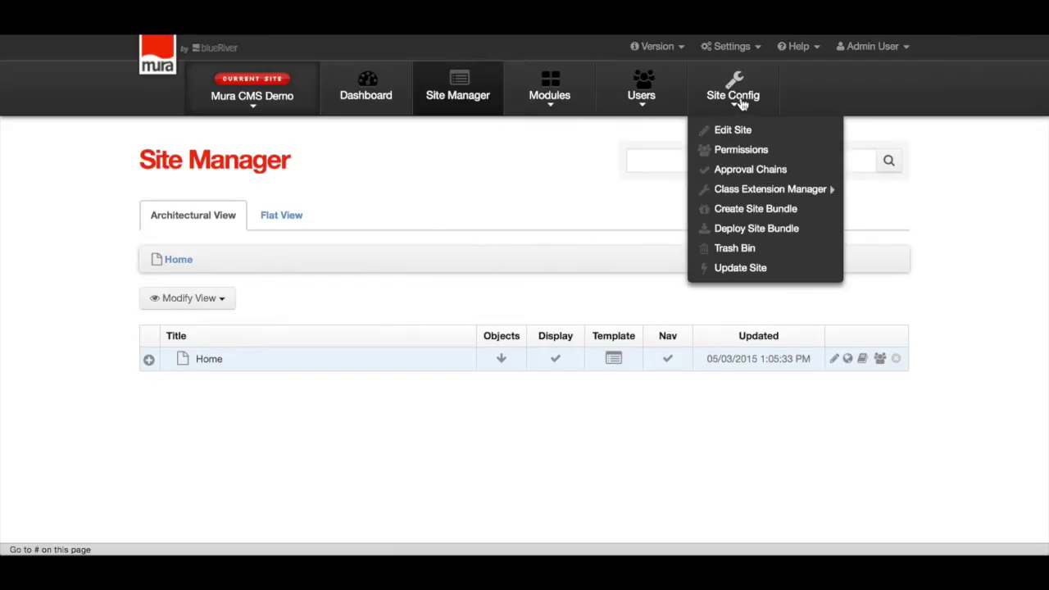
left_click(740, 230)
Step: Include Site Architecture & Content and import All rendering files in the bundle
scroll(535, 195, "down", 2)
scroll(534, 197, "down", 1)
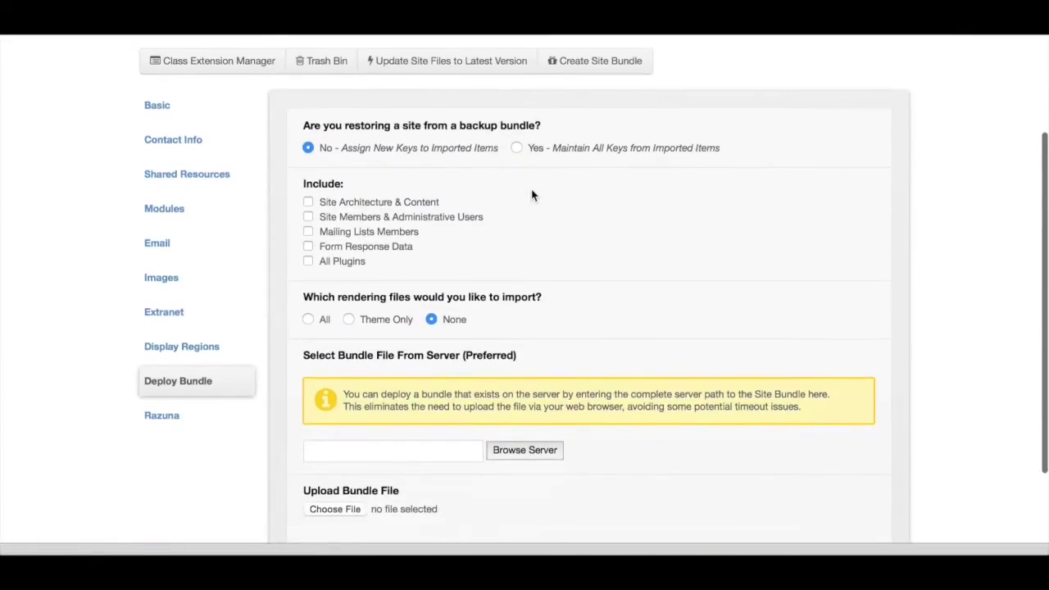
left_click(307, 205)
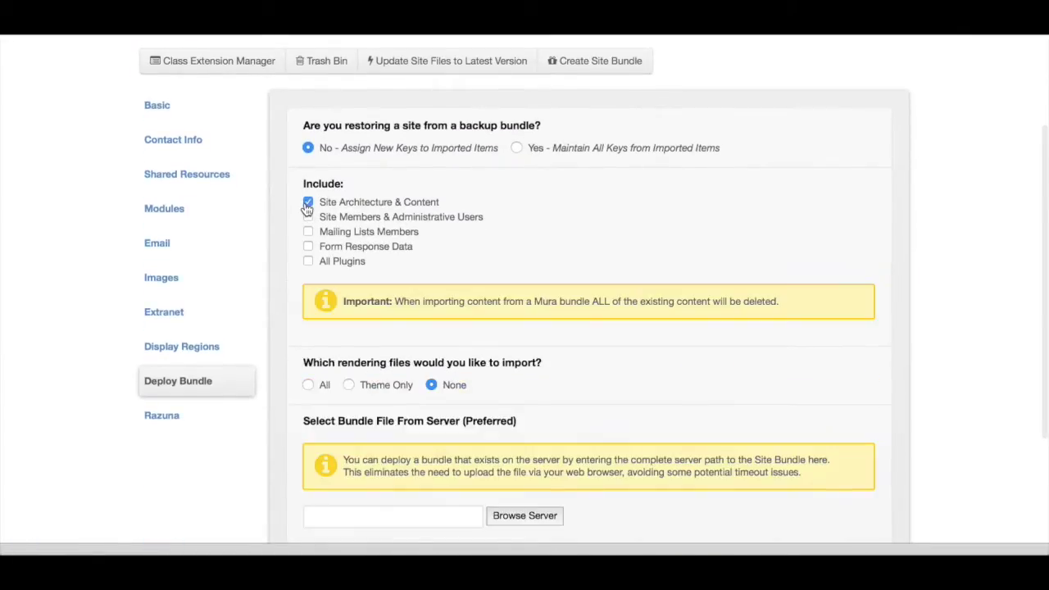
scroll(330, 274, "down", 1)
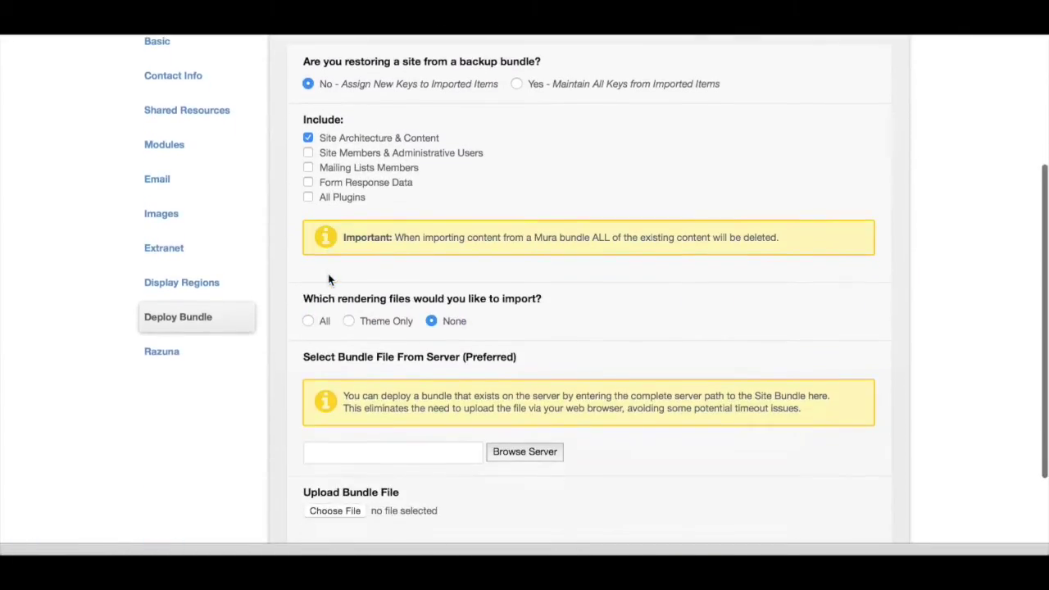
left_click(315, 322)
scroll(391, 446, "down", 3)
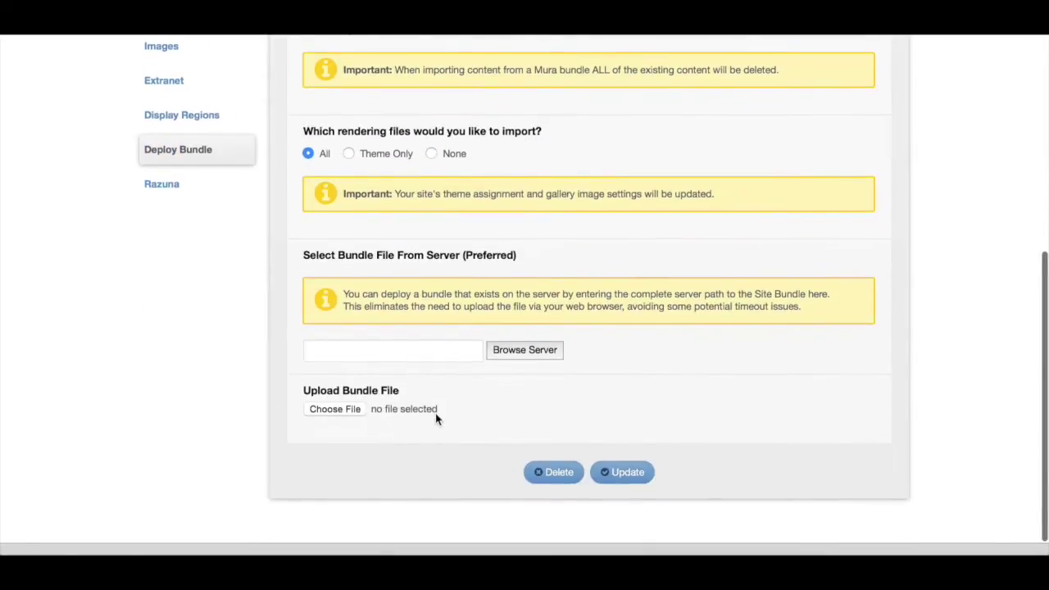
Step: Select the Zerofour MuraBundle zip on the Desktop as the bundle to deploy
left_click(335, 409)
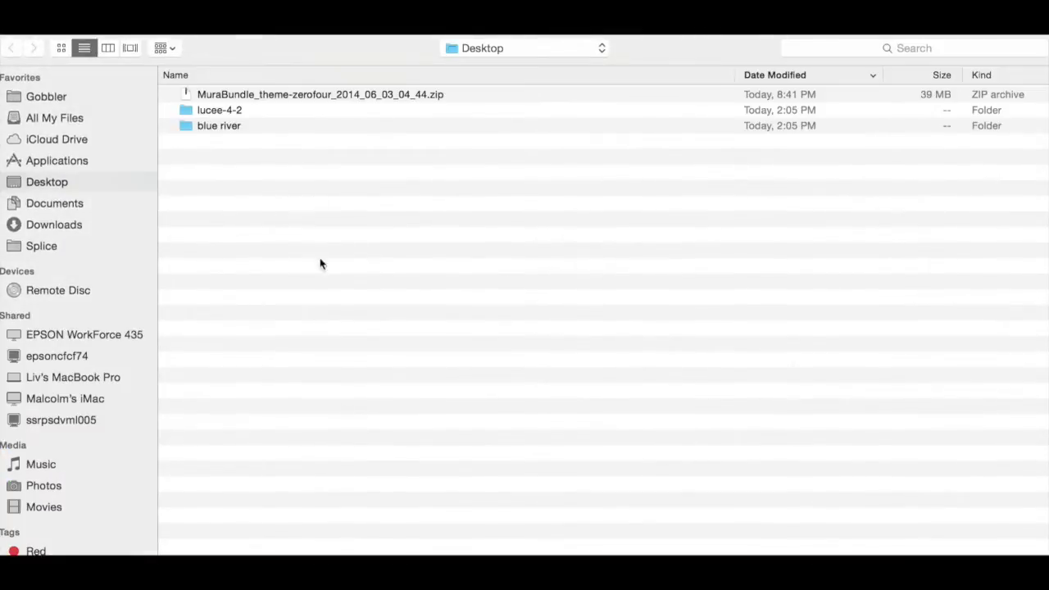
left_click(296, 94)
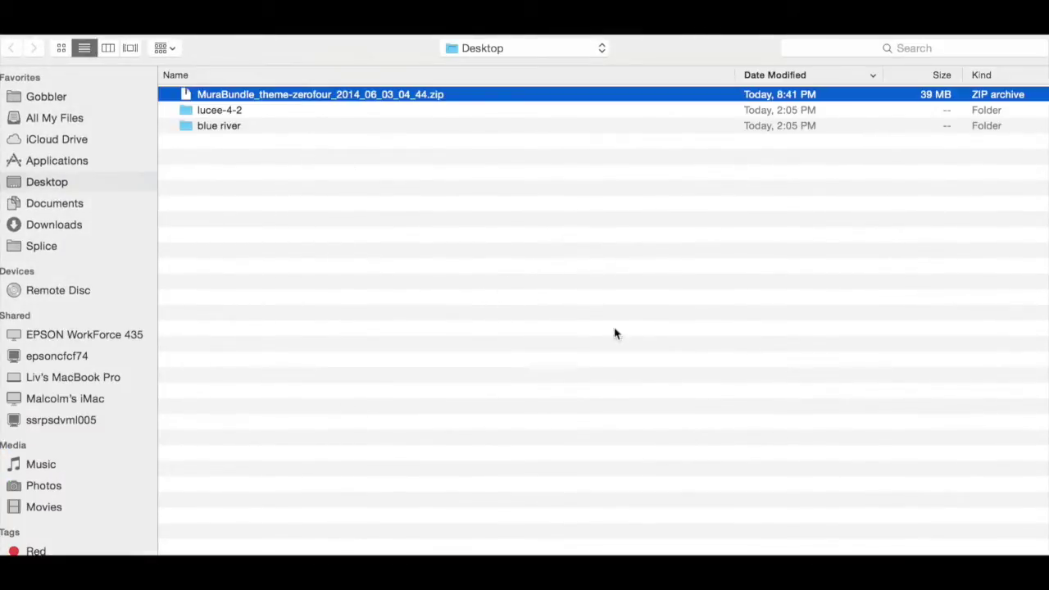
key("Return")
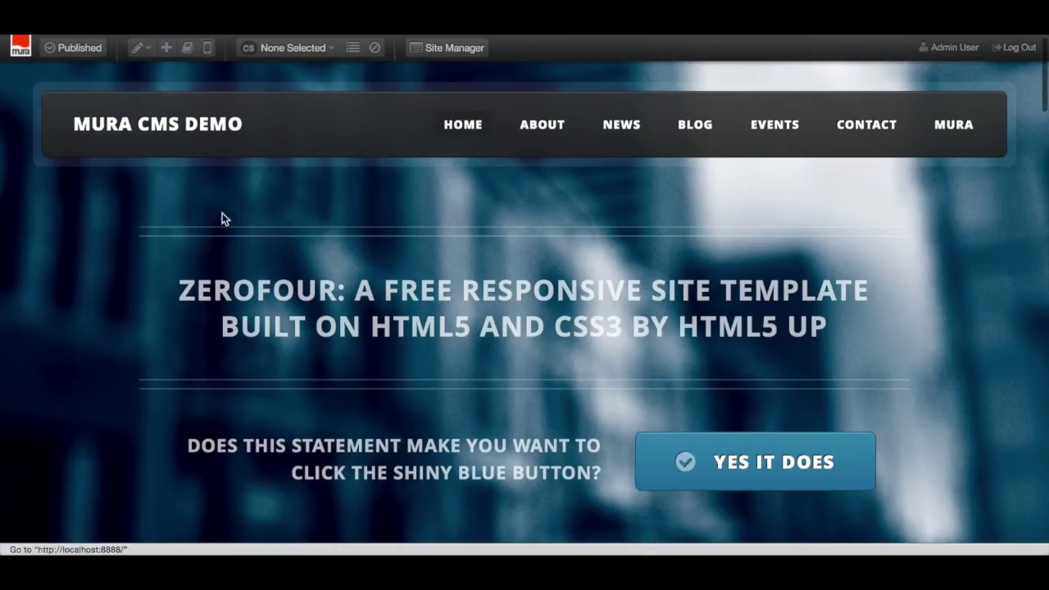
Step: Scroll through the Zerofour home page to review its sample content and news cards
scroll(216, 260, "down", 3)
scroll(217, 261, "down", 10)
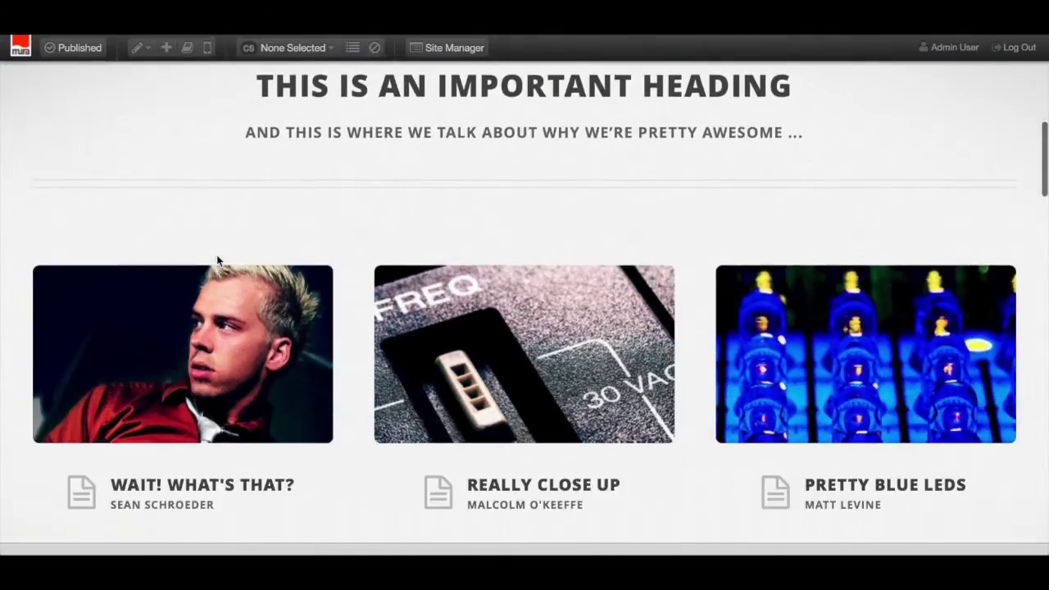
scroll(218, 261, "down", 6)
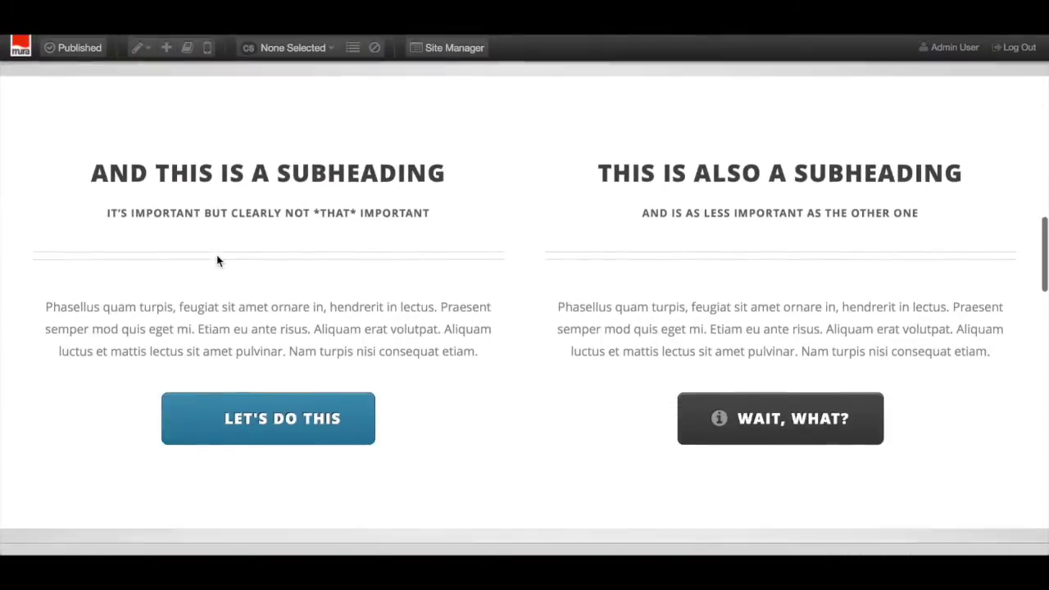
scroll(217, 261, "down", 6)
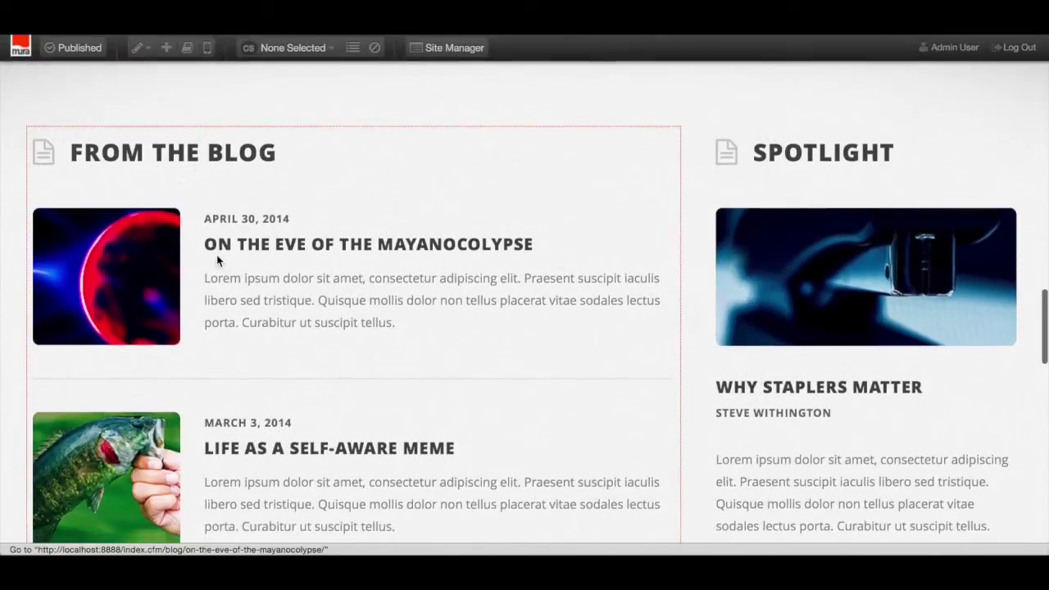
scroll(217, 257, "down", 10)
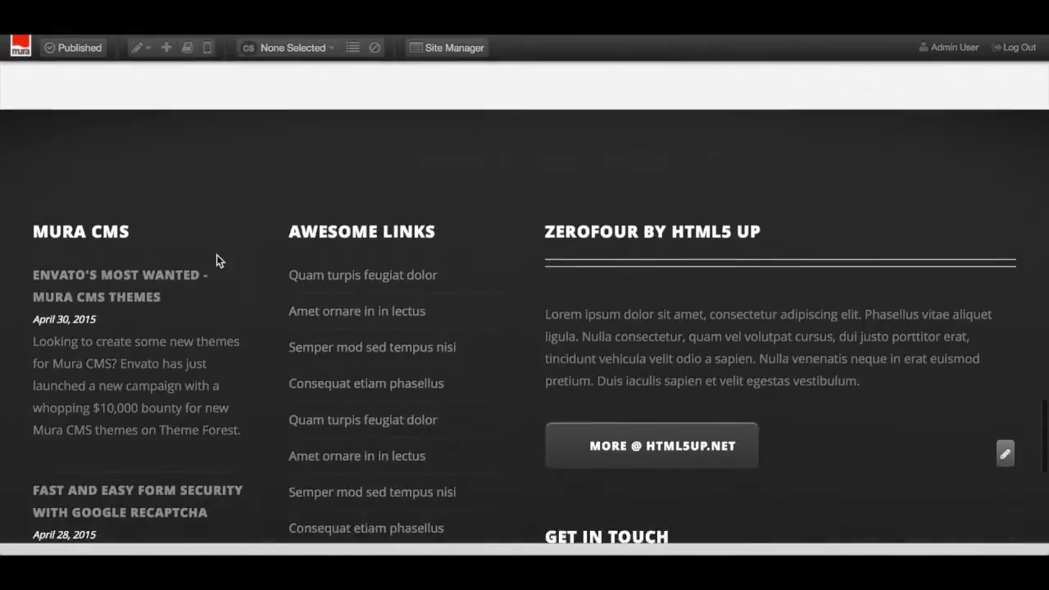
scroll(216, 261, "down", 2)
scroll(217, 260, "up", 12)
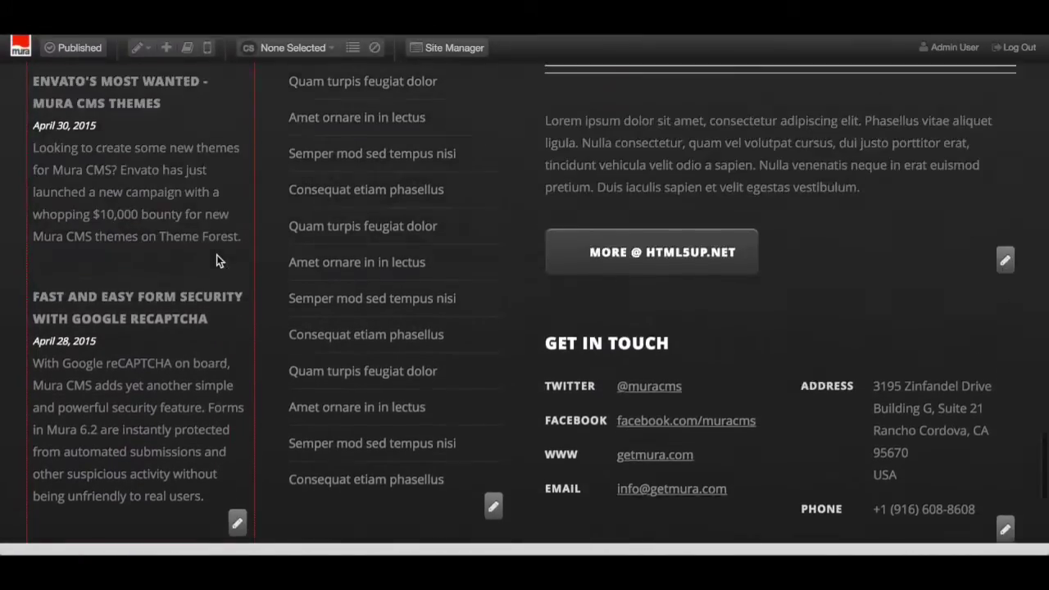
scroll(217, 260, "up", 7)
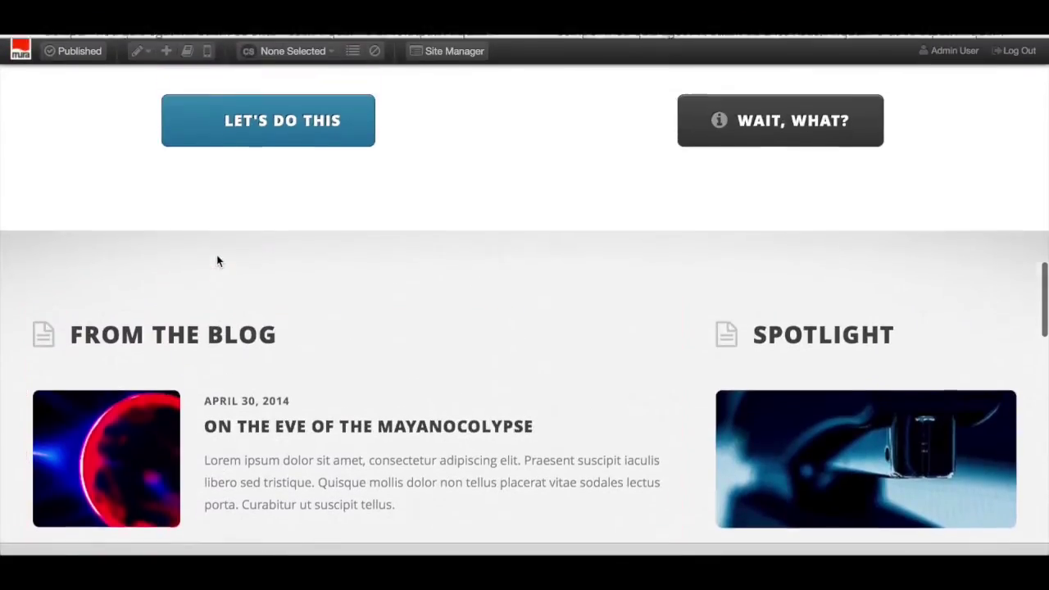
scroll(218, 260, "up", 5)
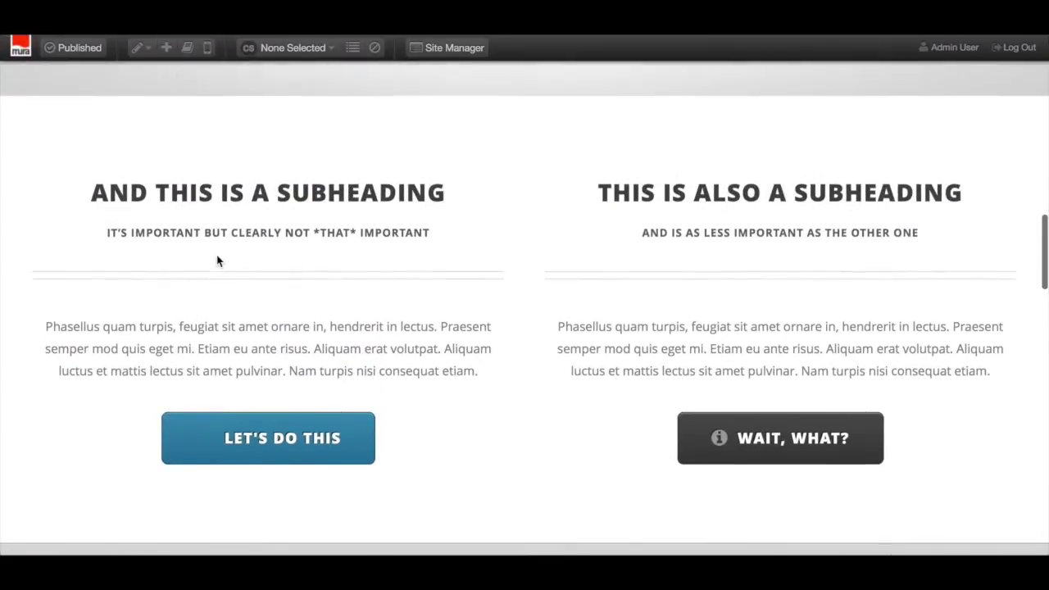
scroll(217, 261, "up", 4)
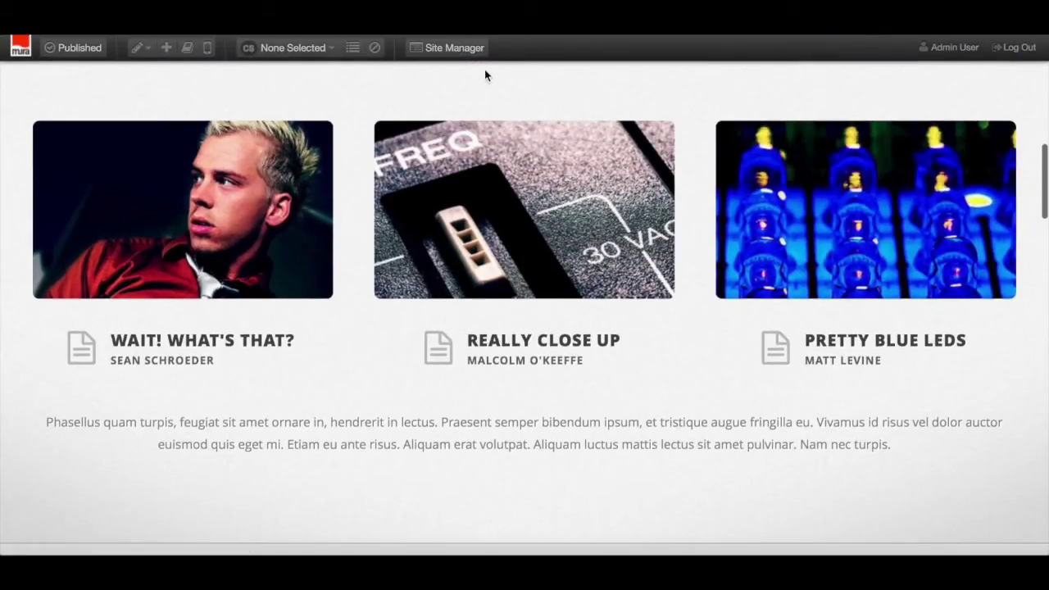
Step: Open Site Manager and expand the News folder to list its articles
left_click(474, 52)
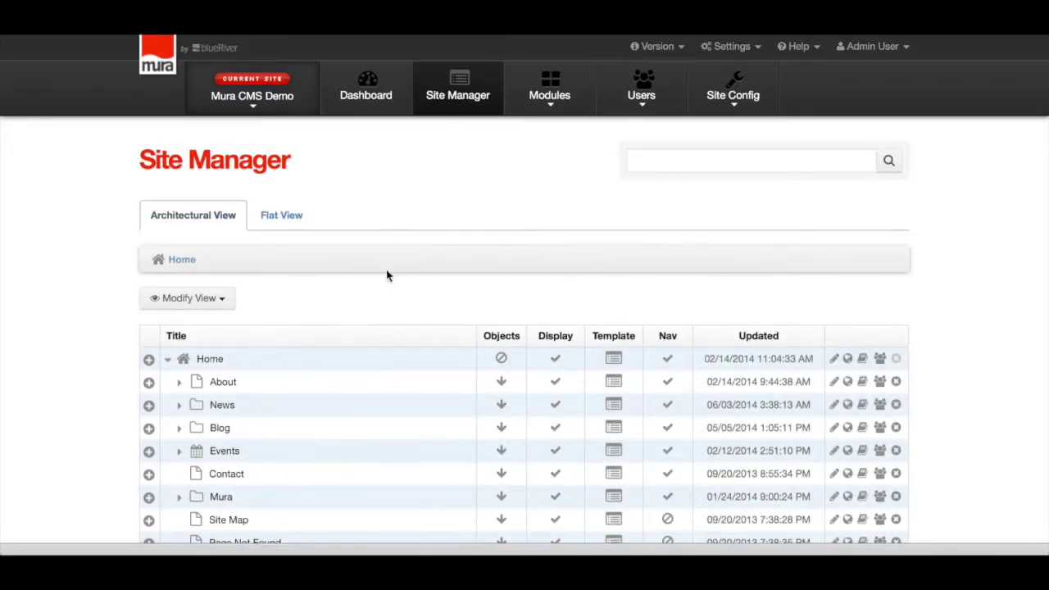
scroll(370, 347, "down", 2)
scroll(368, 345, "up", 2)
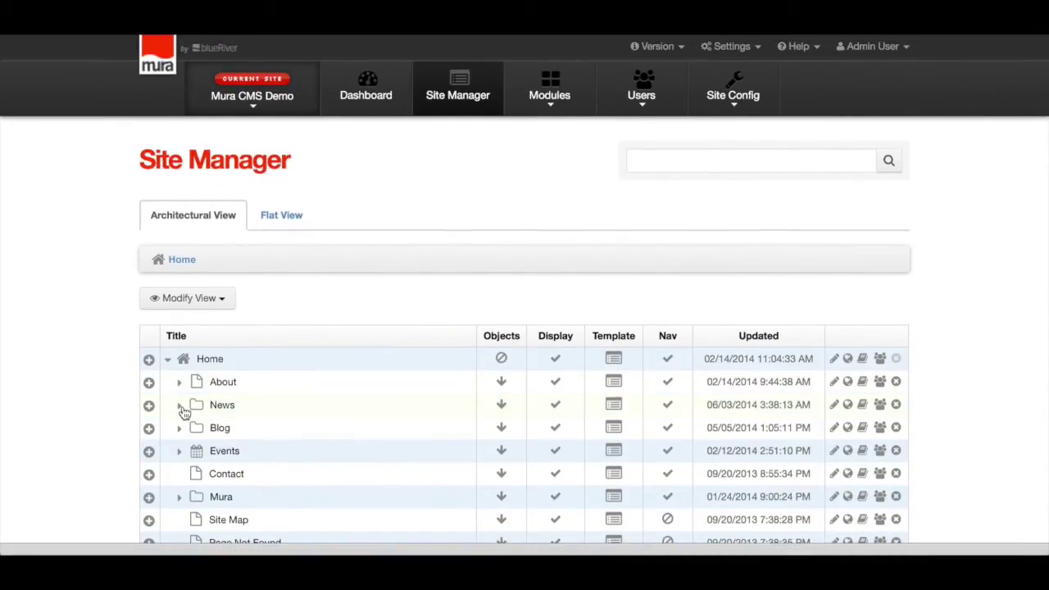
left_click(180, 407)
scroll(344, 399, "down", 2)
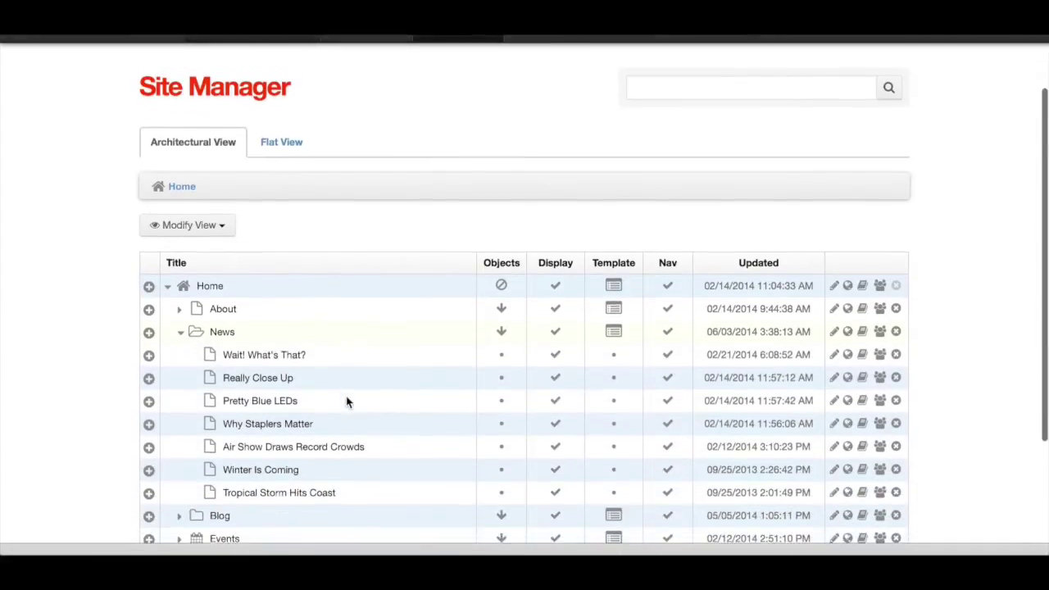
scroll(346, 402, "down", 2)
scroll(345, 400, "down", 2)
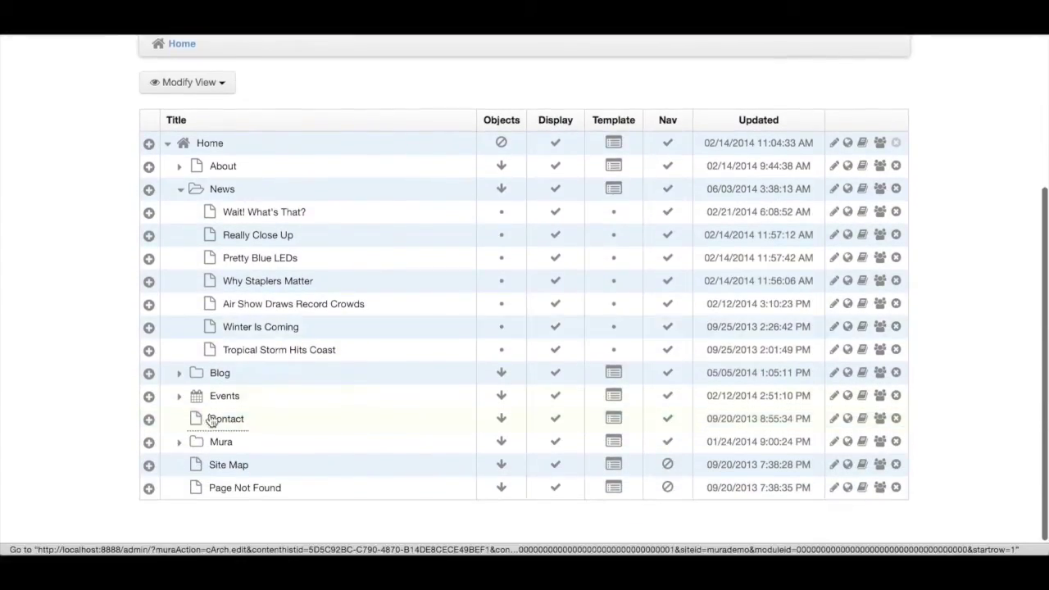
Step: Expand the Blog folder and scroll through its listed posts
left_click(180, 375)
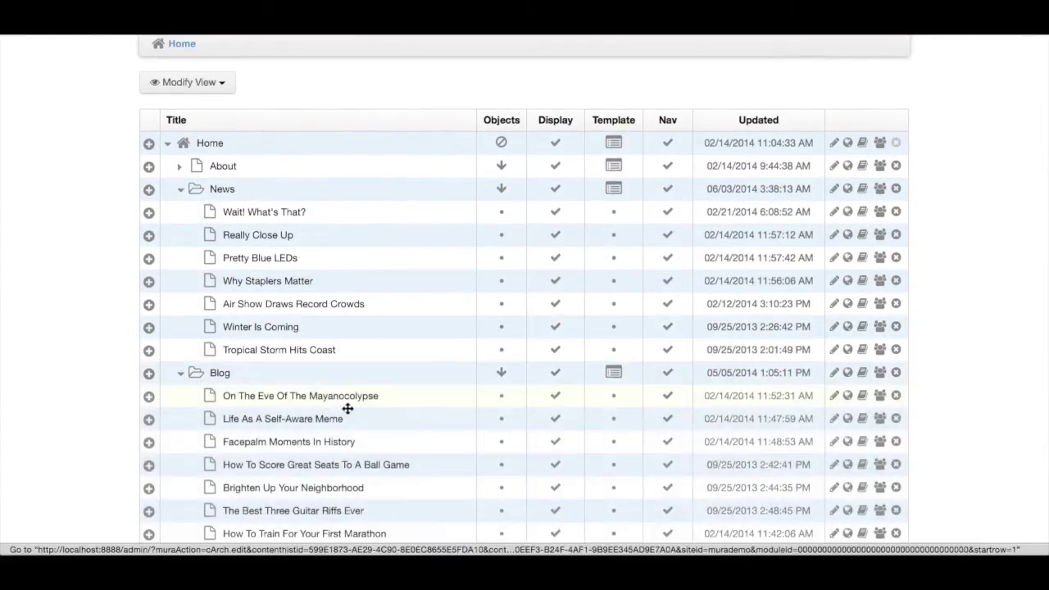
scroll(348, 408, "down", 4)
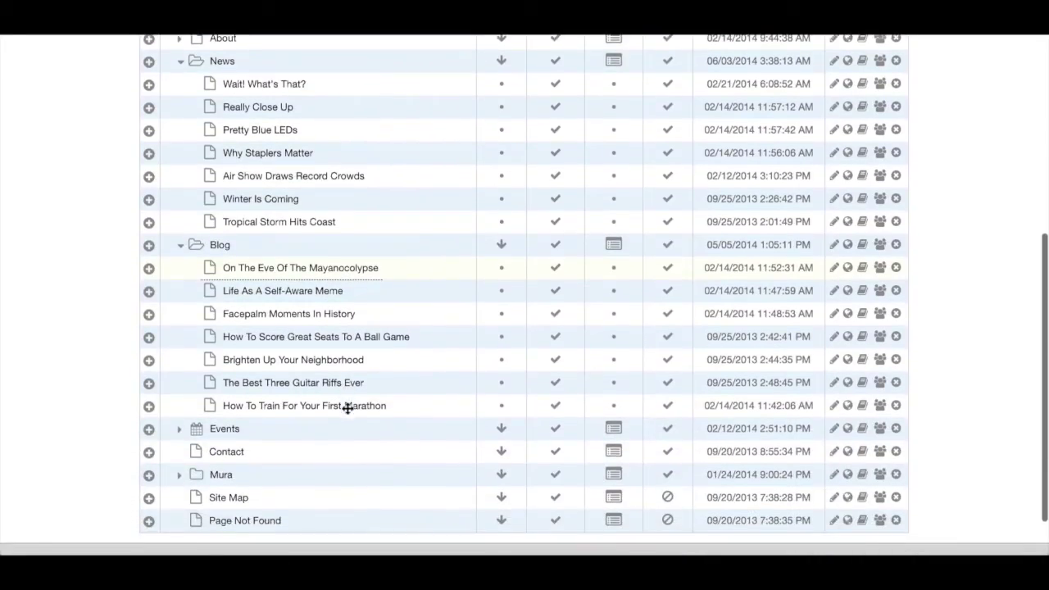
mouse_move(351, 411)
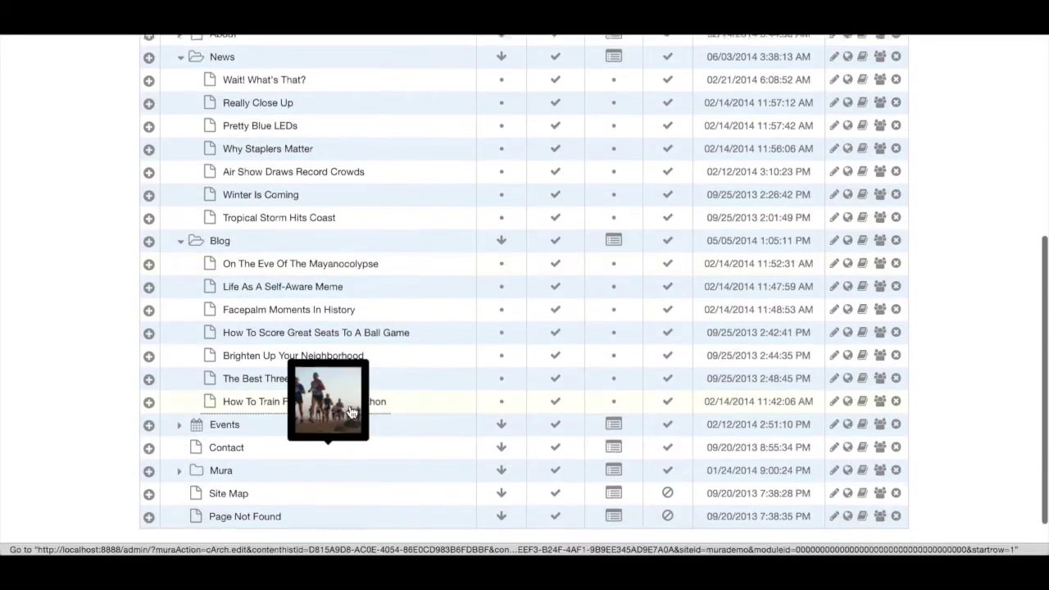
scroll(351, 411, "down", 1)
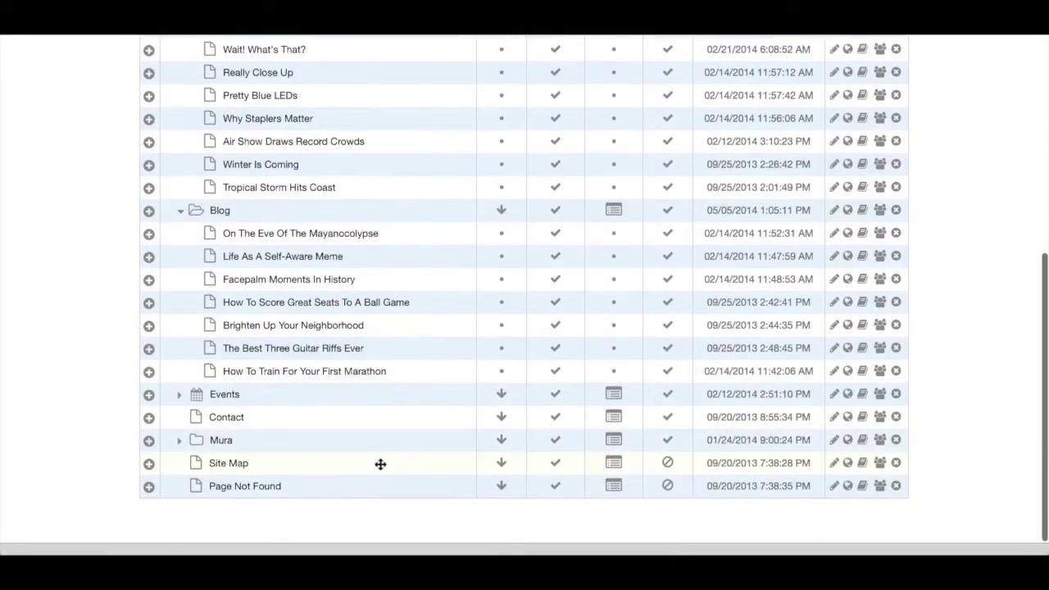
scroll(380, 464, "up", 11)
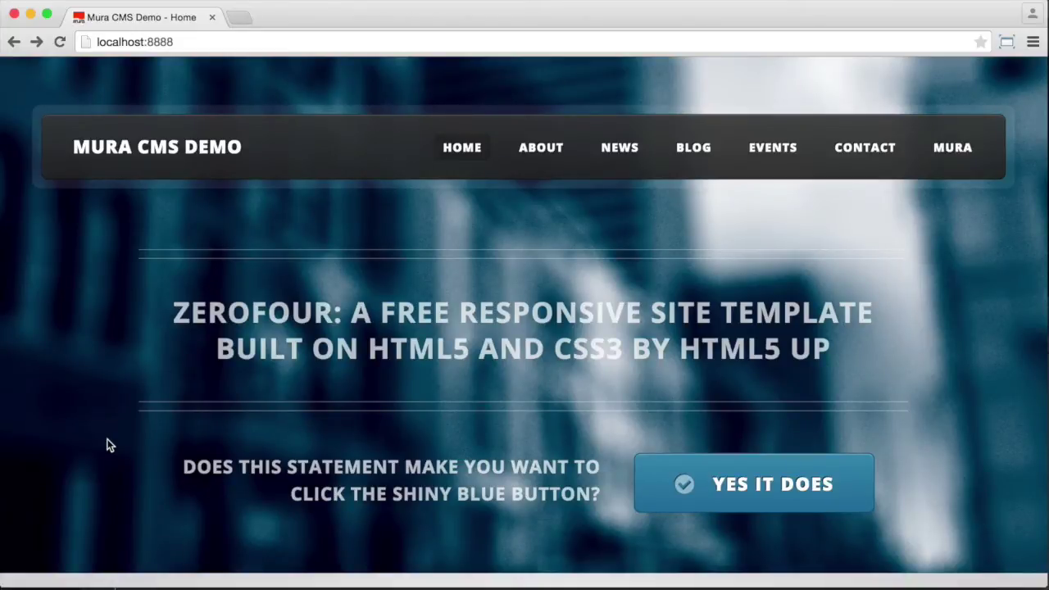
Step: Open the 'Wait! What's That?' article from the news cards and view its body
scroll(111, 445, "down", 10)
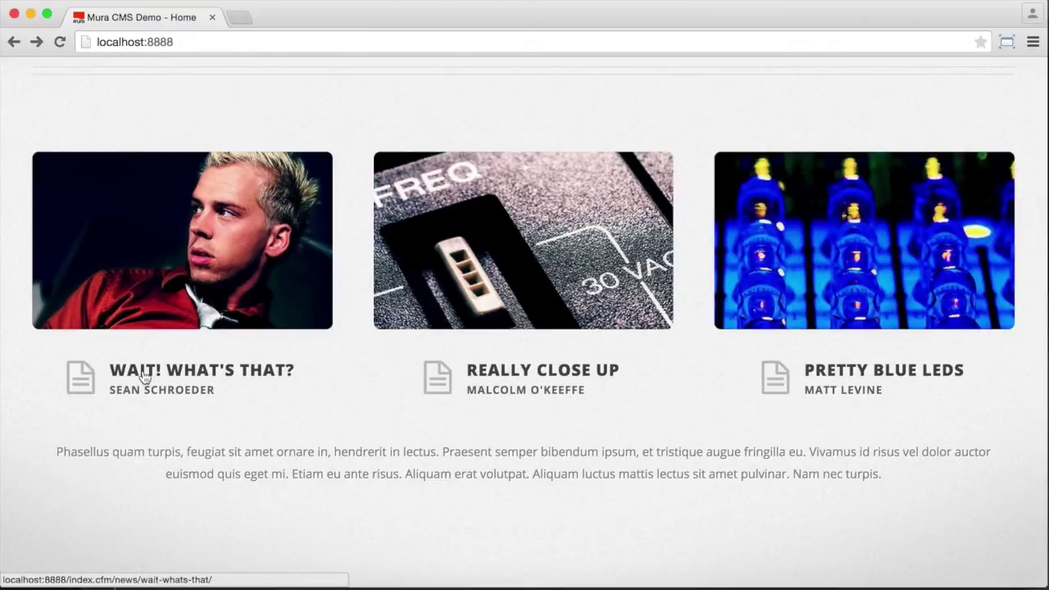
left_click(144, 375)
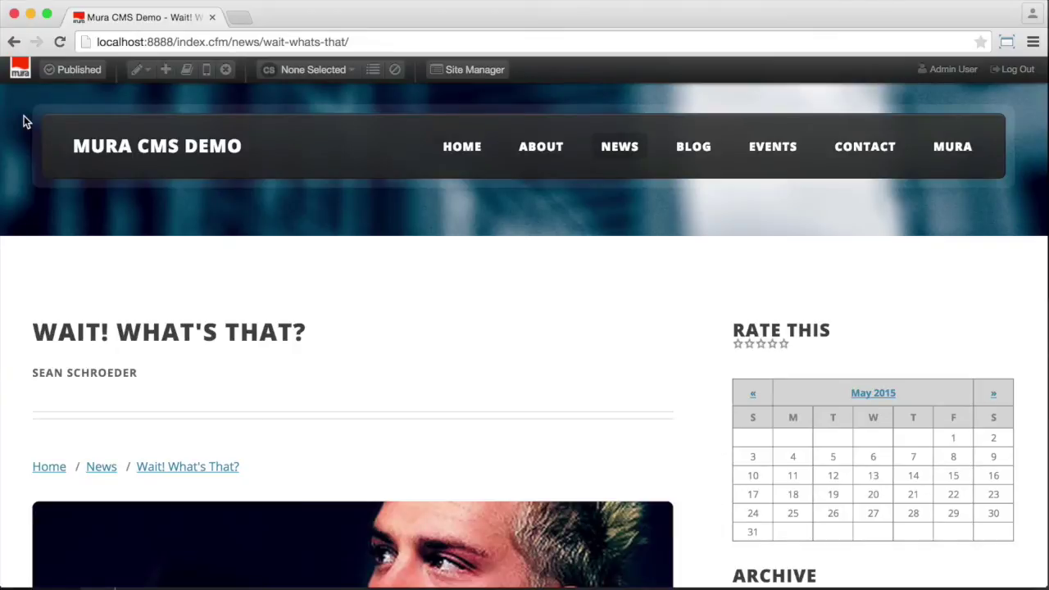
left_click(21, 72)
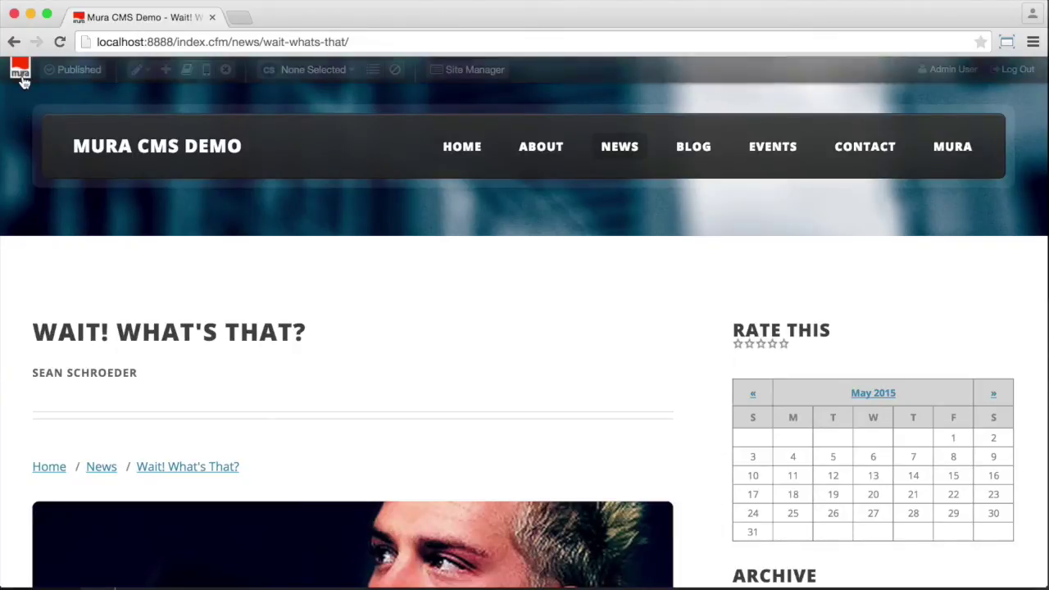
left_click(20, 73)
scroll(49, 240, "down", 8)
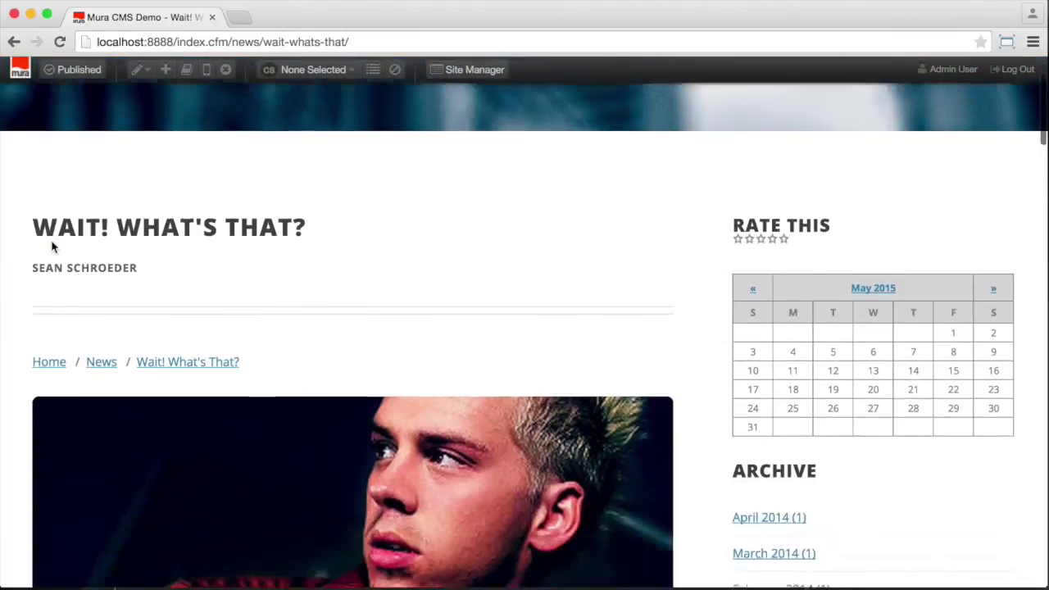
scroll(52, 242, "down", 2)
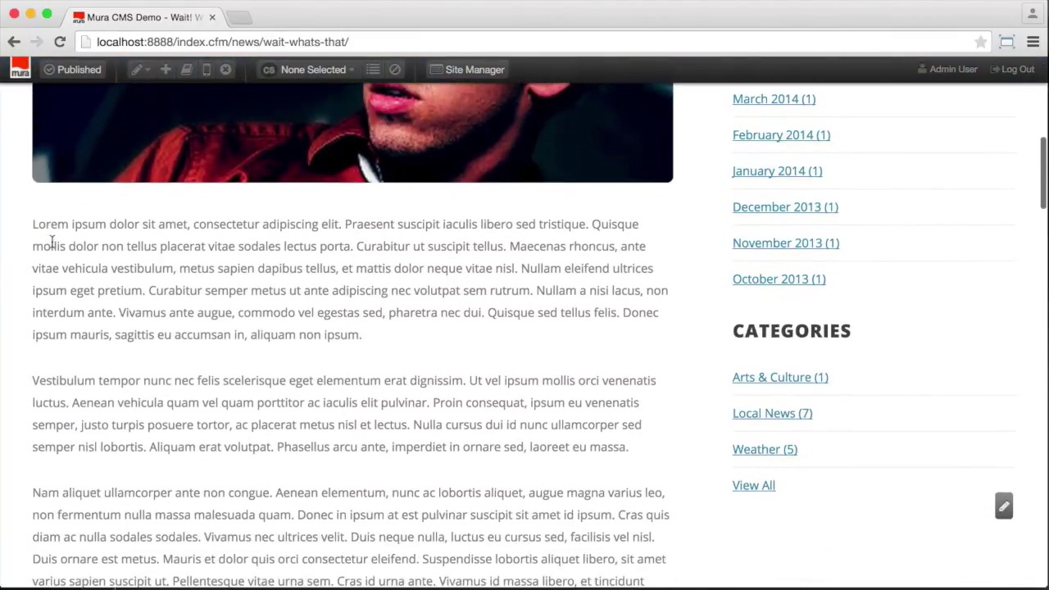
scroll(51, 246, "up", 2)
Step: Quick-edit the article and delete its opening Lorem ipsum sentence
left_click(141, 70)
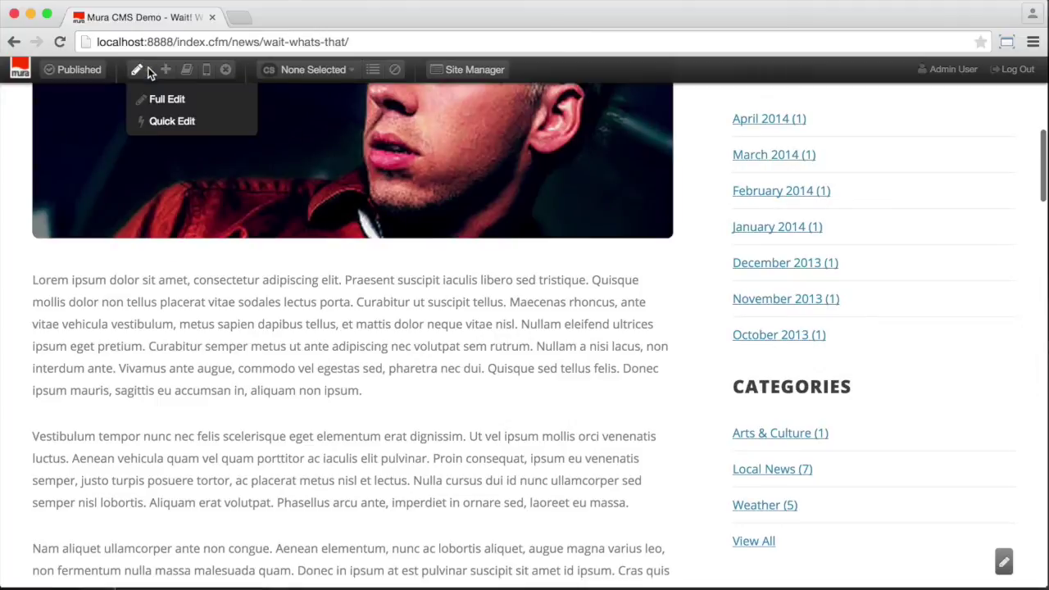
left_click(156, 123)
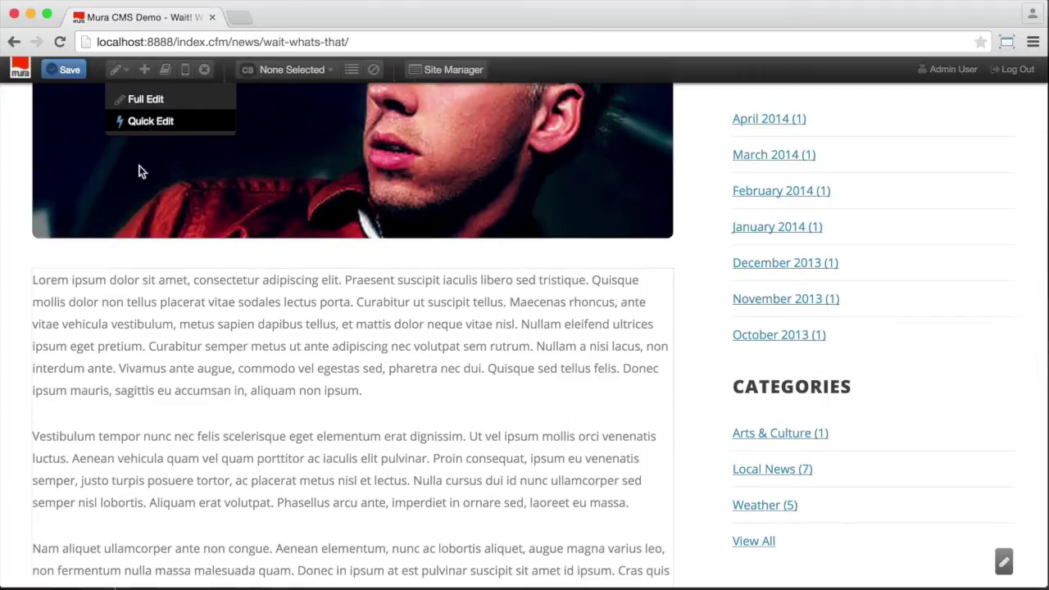
double_click(49, 281)
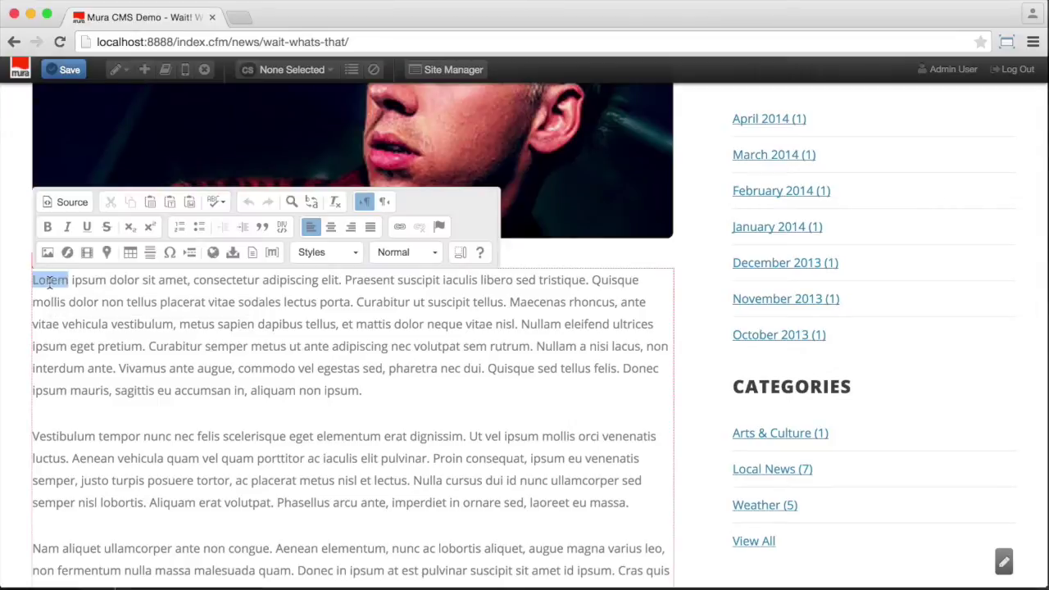
left_click_drag(49, 283, 339, 281)
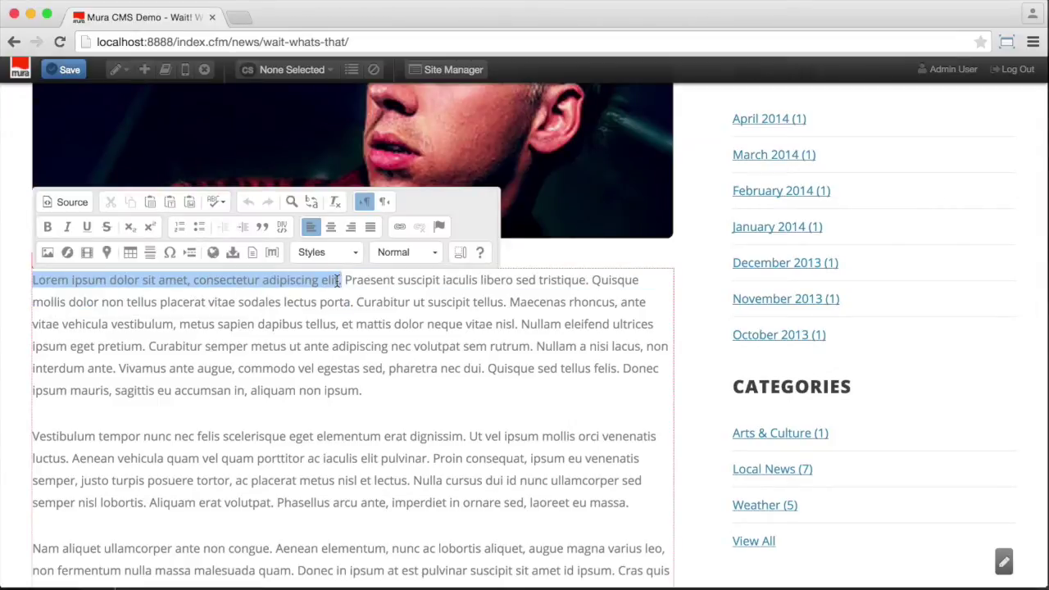
key("BackSpace")
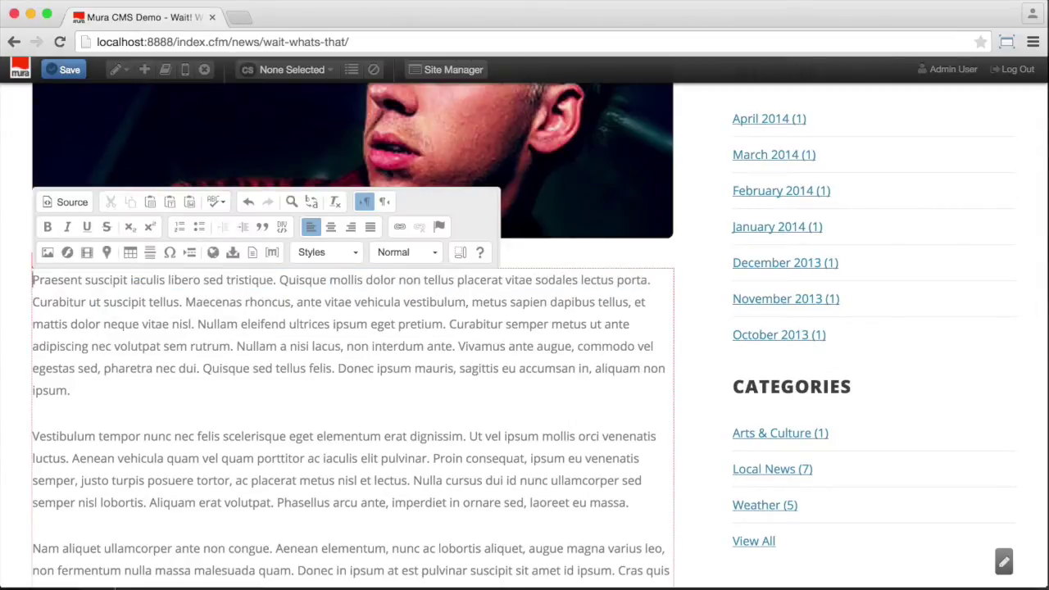
Step: Bold 'Praesent suscipit iaculis libero sed tristique.' and split it into its own paragraph
left_click_drag(277, 281, 33, 280)
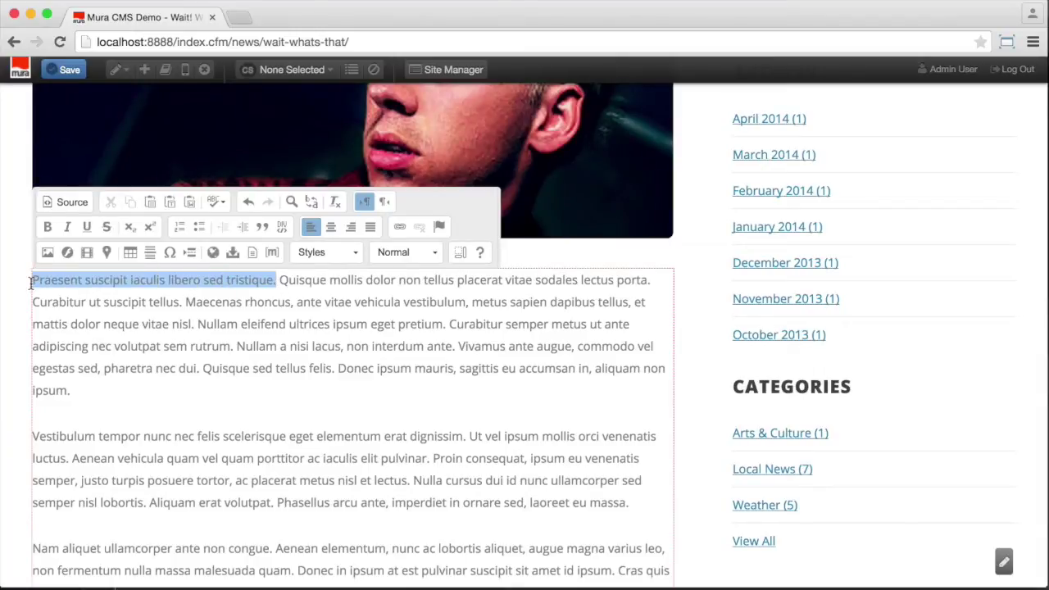
left_click(47, 227)
left_click(279, 281)
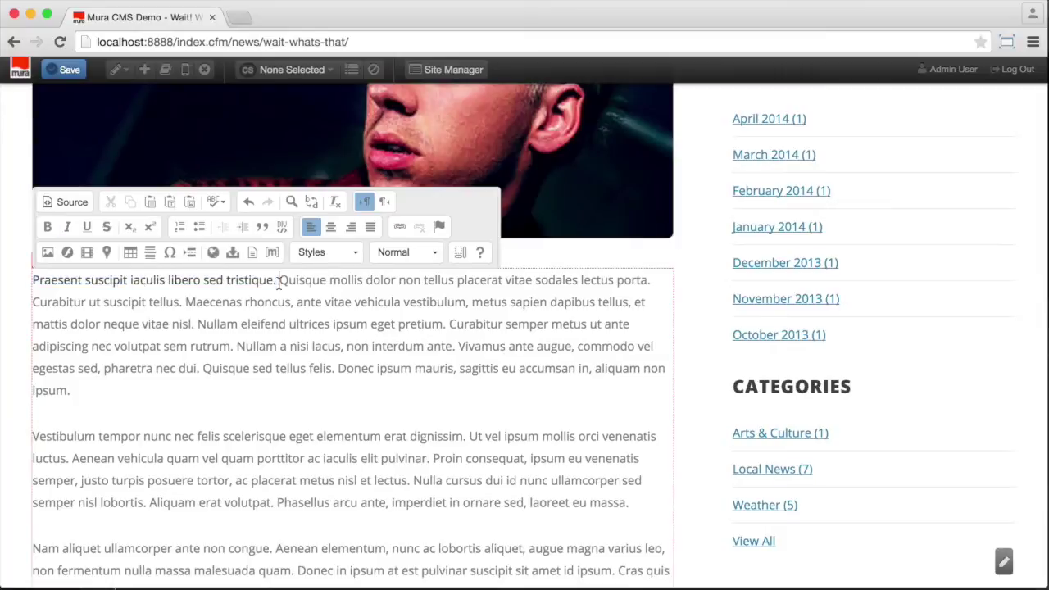
key("Return")
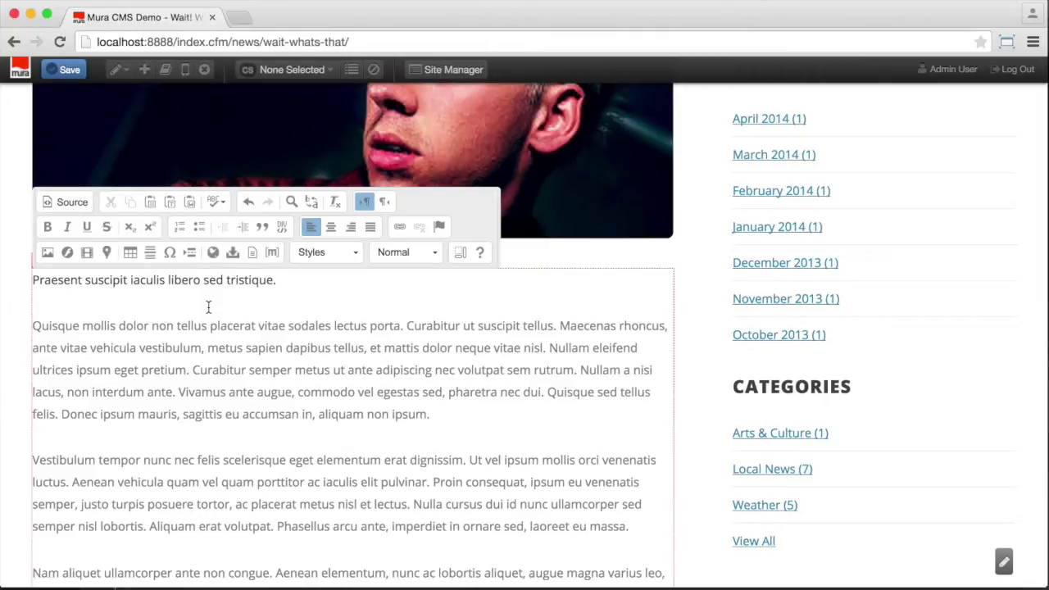
Step: Publish the edited 'Wait! What's That?' article
left_click(72, 70)
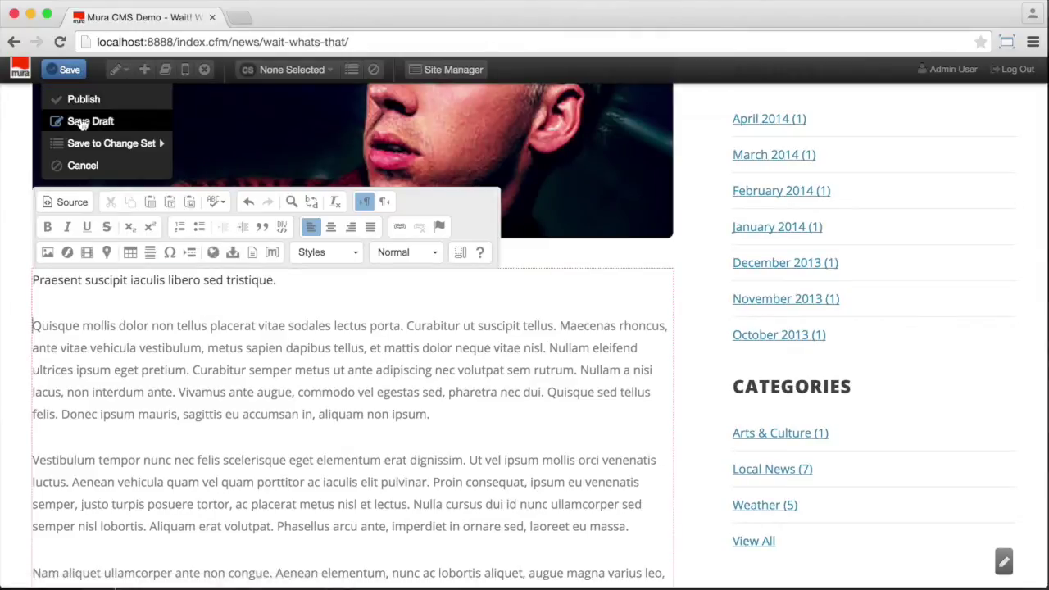
mouse_move(80, 147)
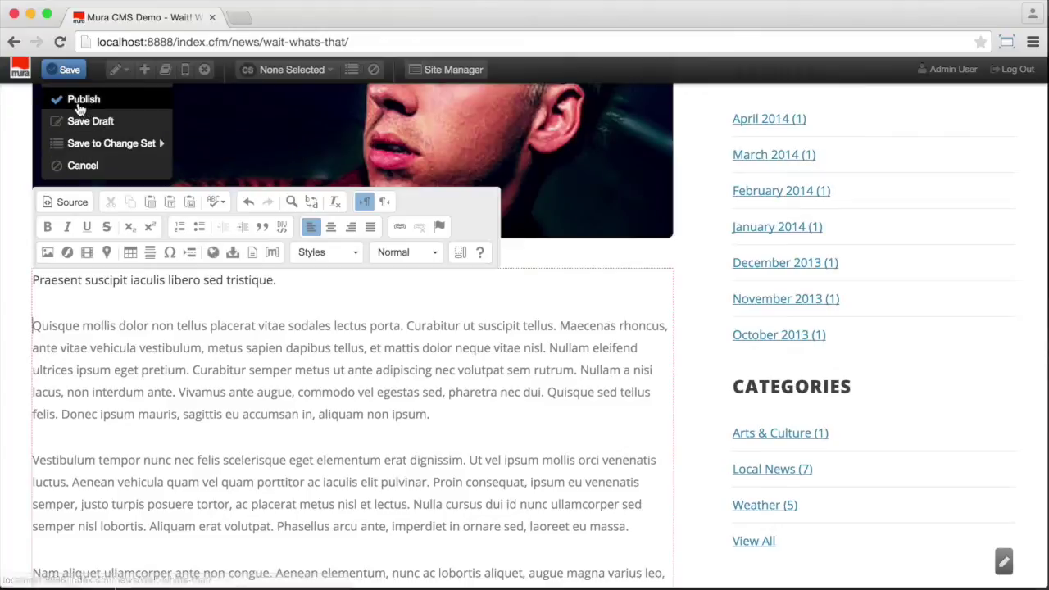
left_click(80, 108)
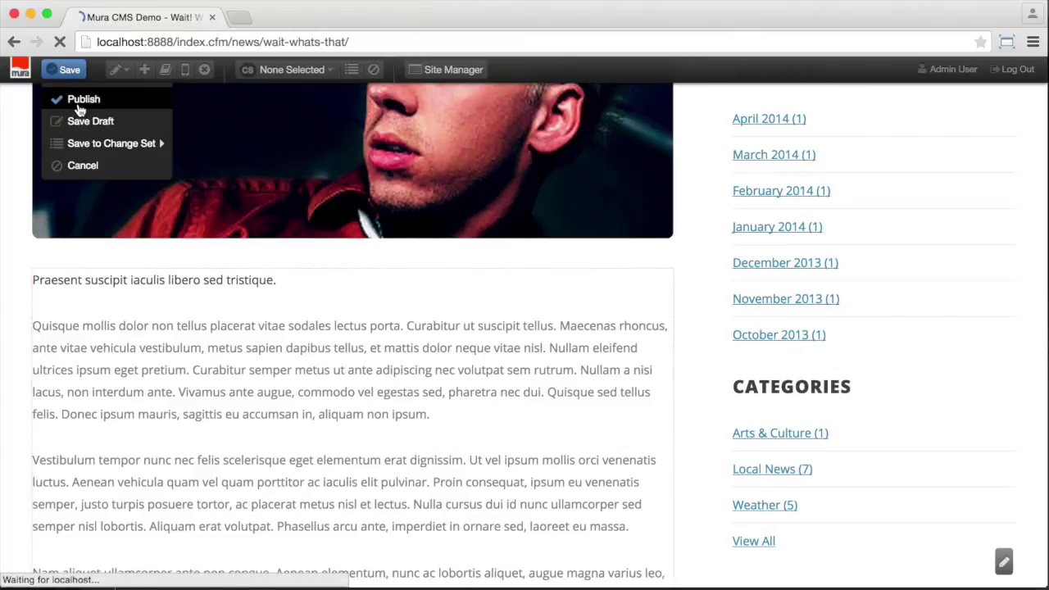
Step: Review the published article and bring up its edit options menu
scroll(112, 323, "down", 5)
scroll(115, 325, "down", 1)
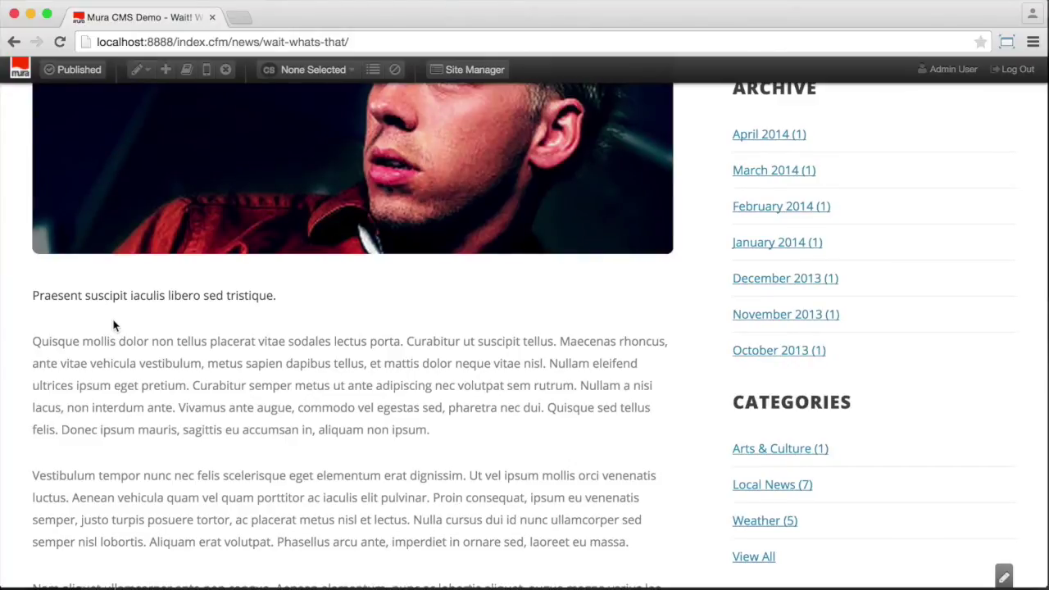
scroll(113, 325, "up", 6)
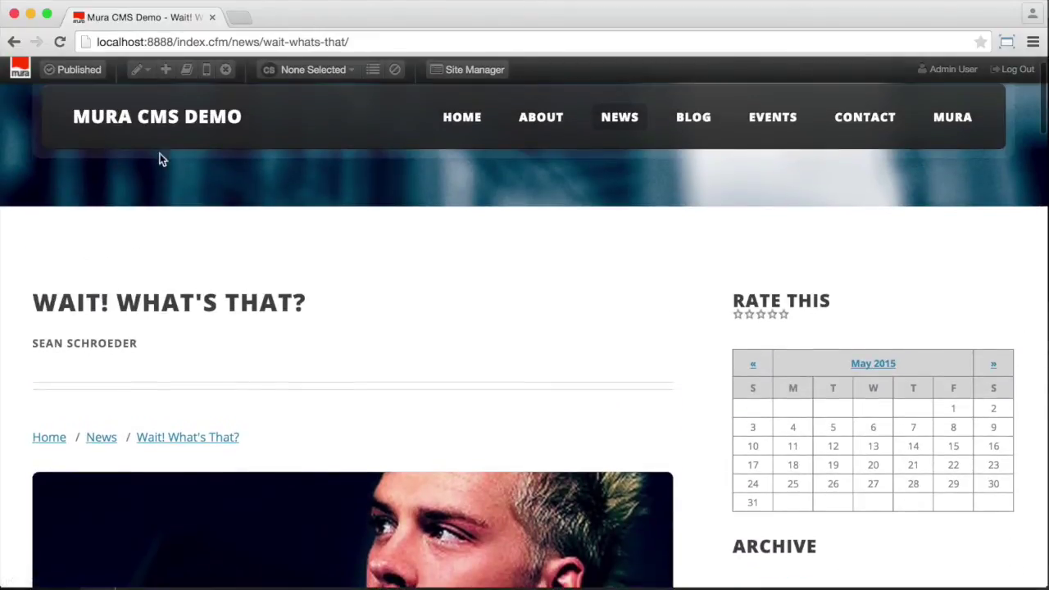
left_click(137, 70)
Step: Open Full Edit for 'Wait! What's That?' and review its Basic tab image, summary and content
left_click(152, 99)
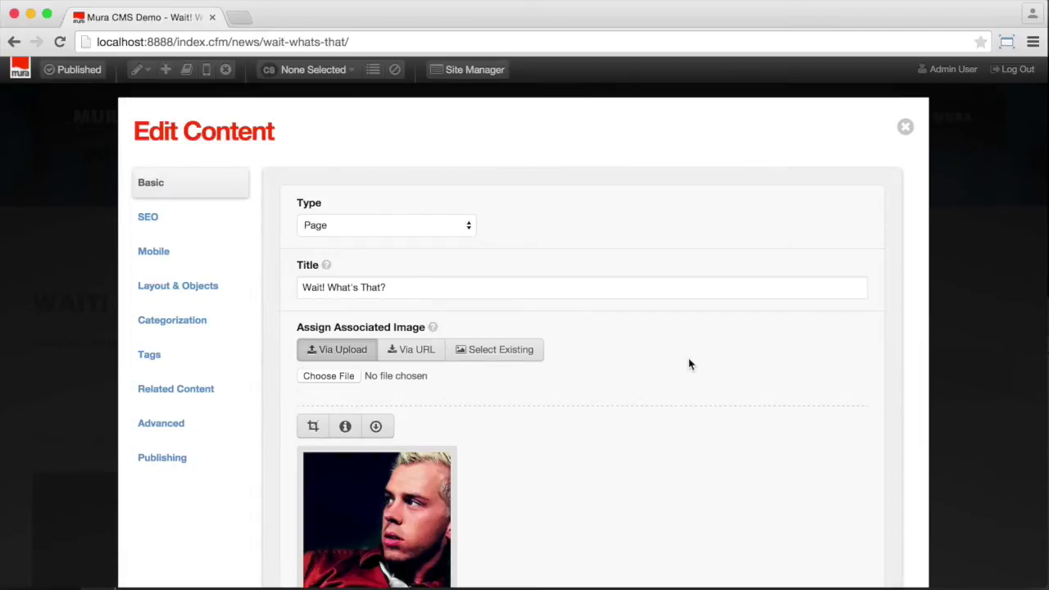
scroll(689, 365, "down", 3)
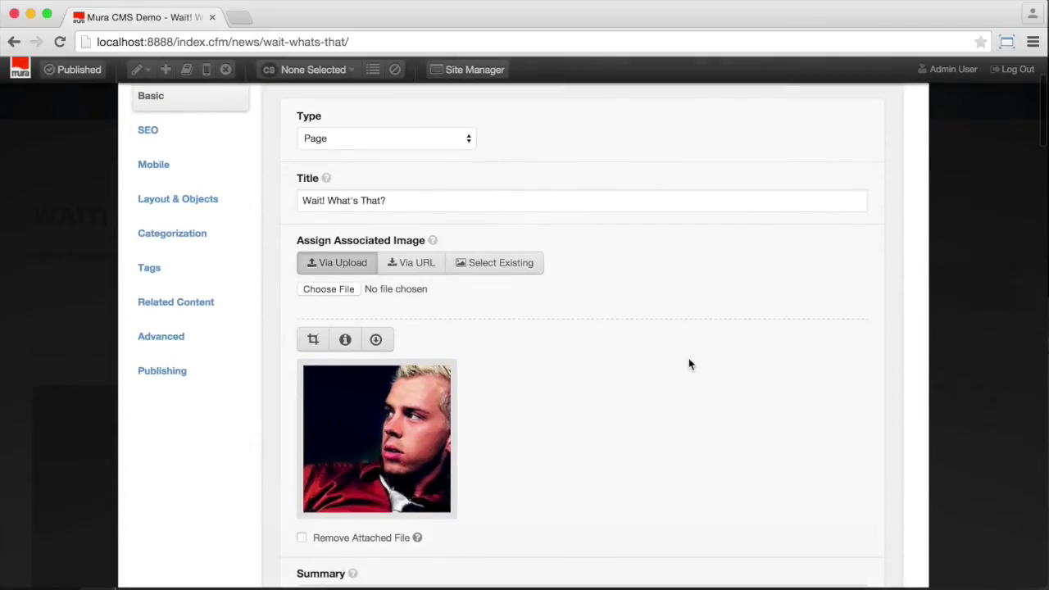
scroll(689, 364, "up", 2)
scroll(644, 269, "down", 1)
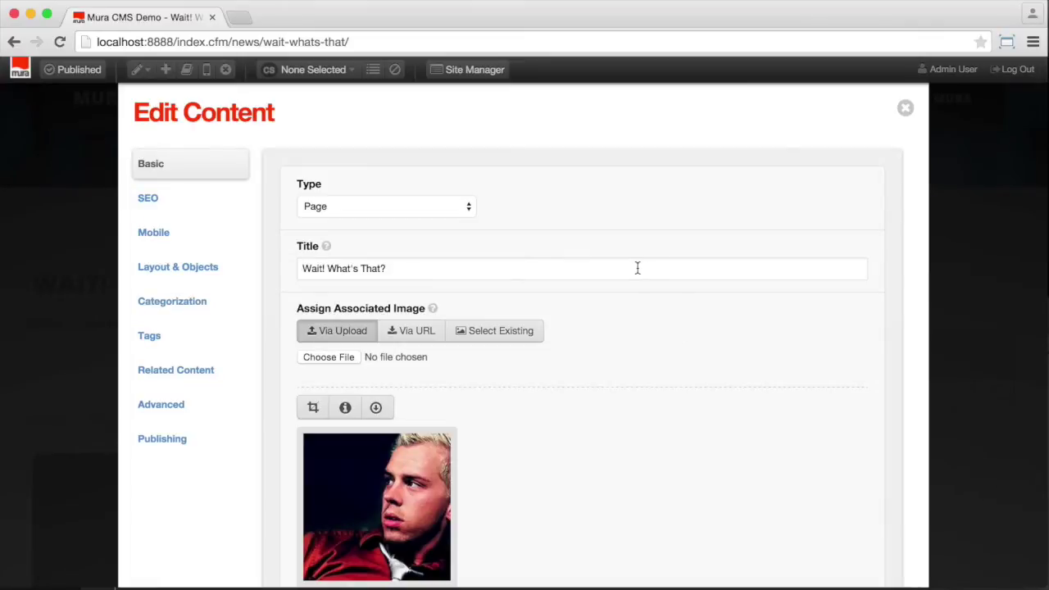
scroll(637, 267, "down", 5)
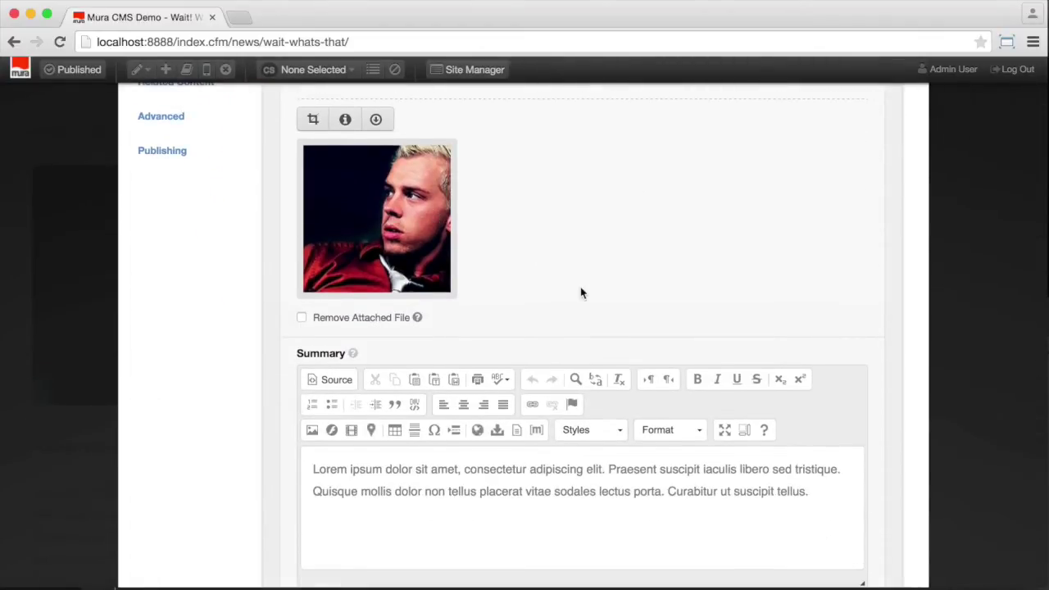
scroll(582, 290, "down", 4)
scroll(580, 286, "down", 6)
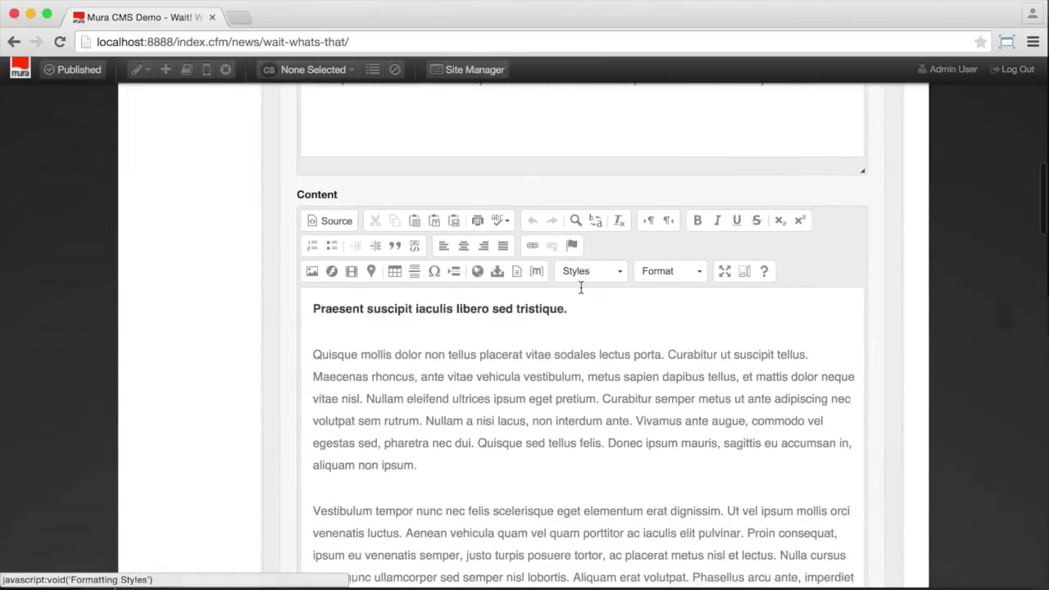
scroll(575, 376, "down", 5)
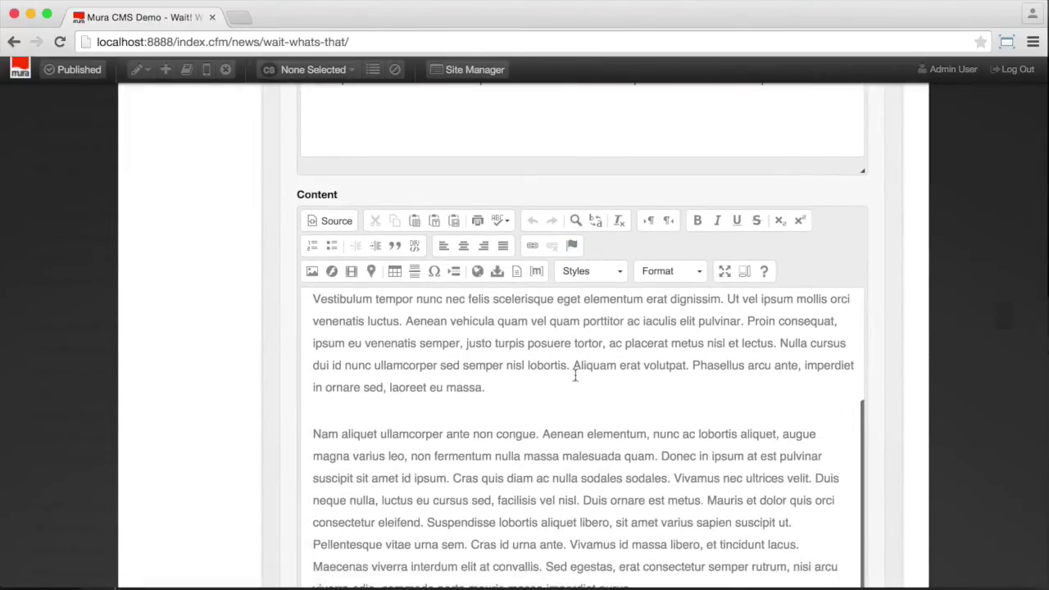
scroll(576, 375, "up", 12)
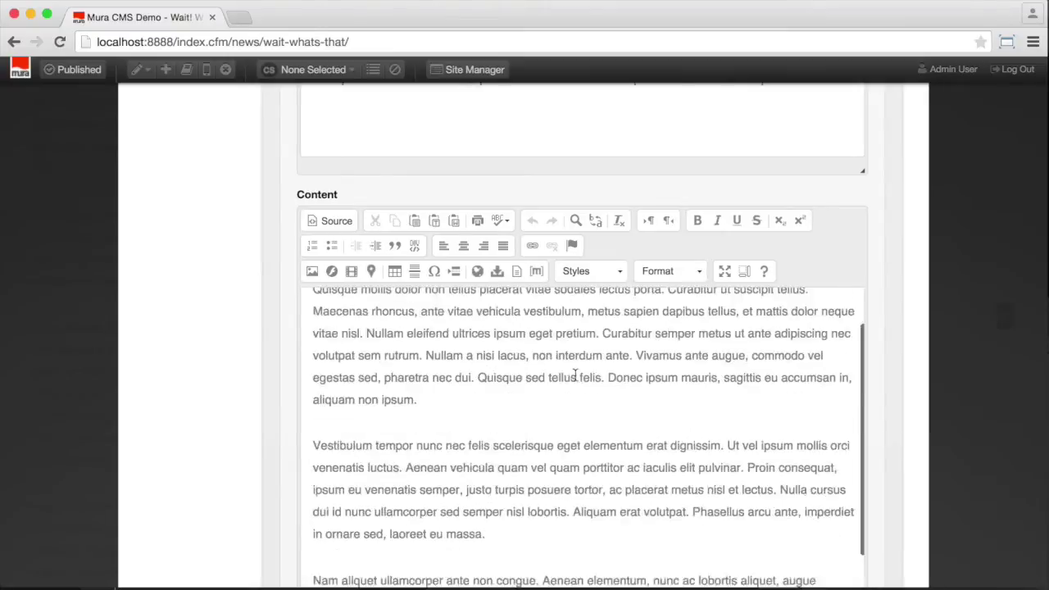
scroll(575, 377, "up", 5)
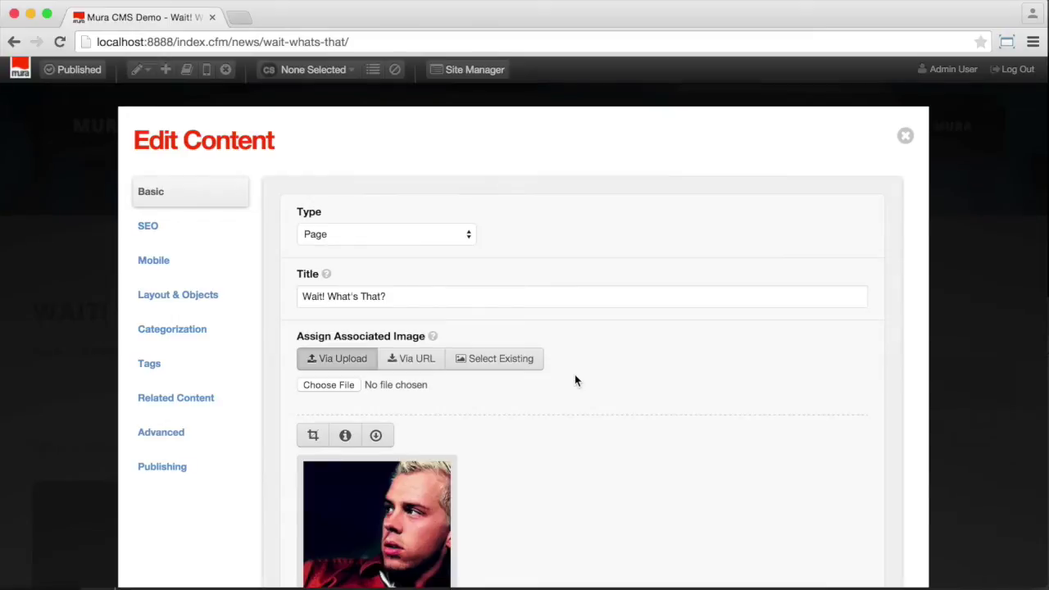
Step: Browse the SEO and Layout & Objects tabs, then view Categorization showing Local News and Weather
left_click(151, 228)
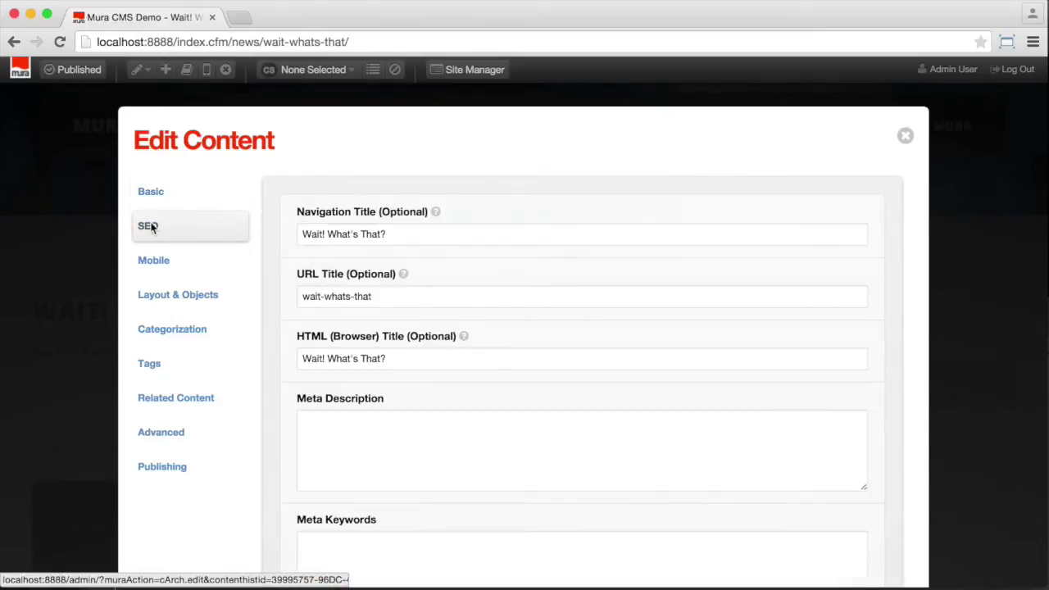
left_click(170, 303)
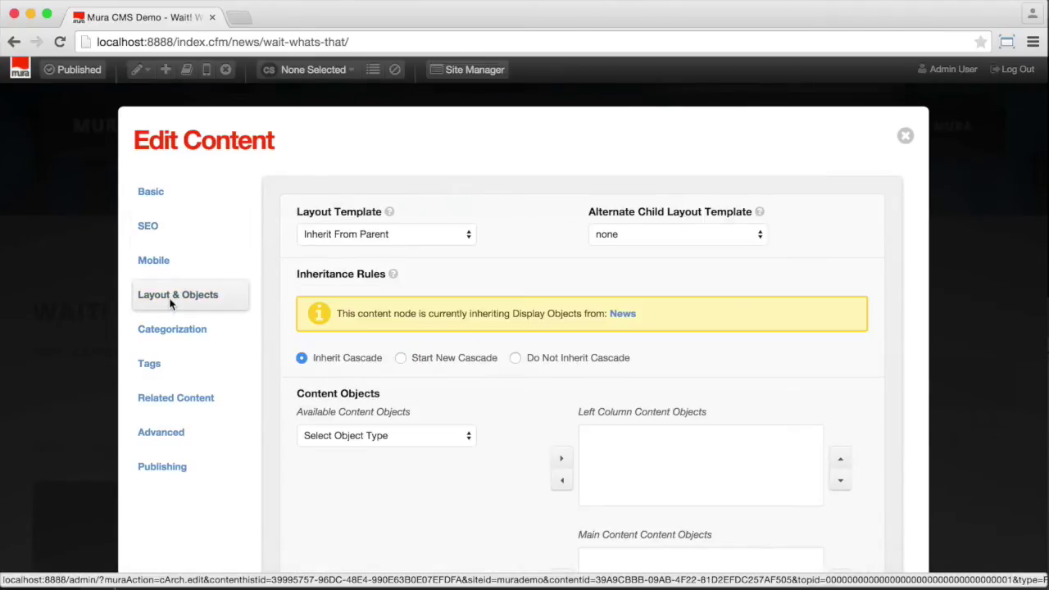
scroll(481, 469, "down", 3)
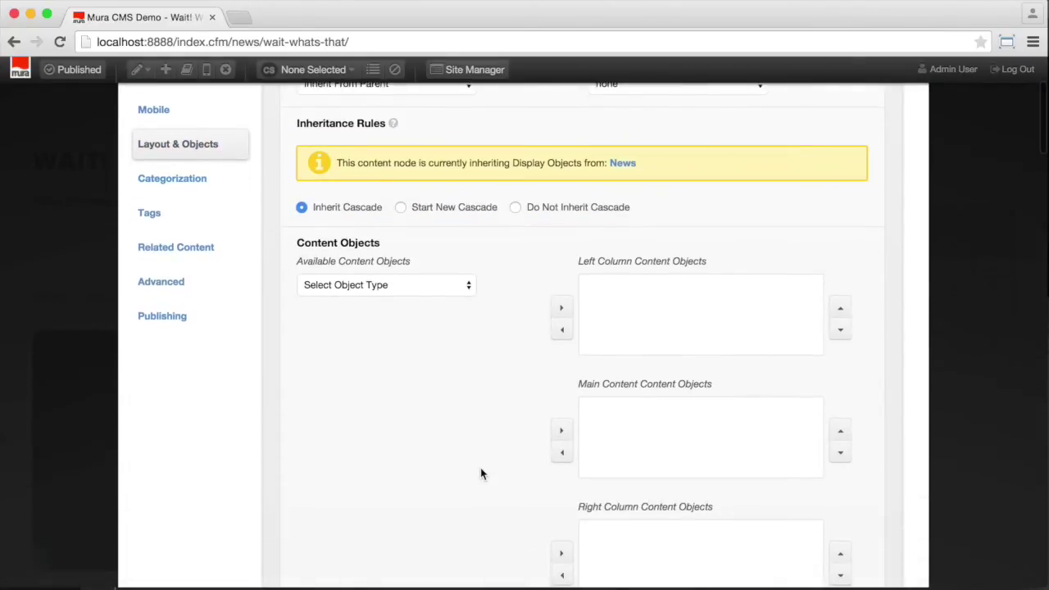
scroll(481, 473, "up", 3)
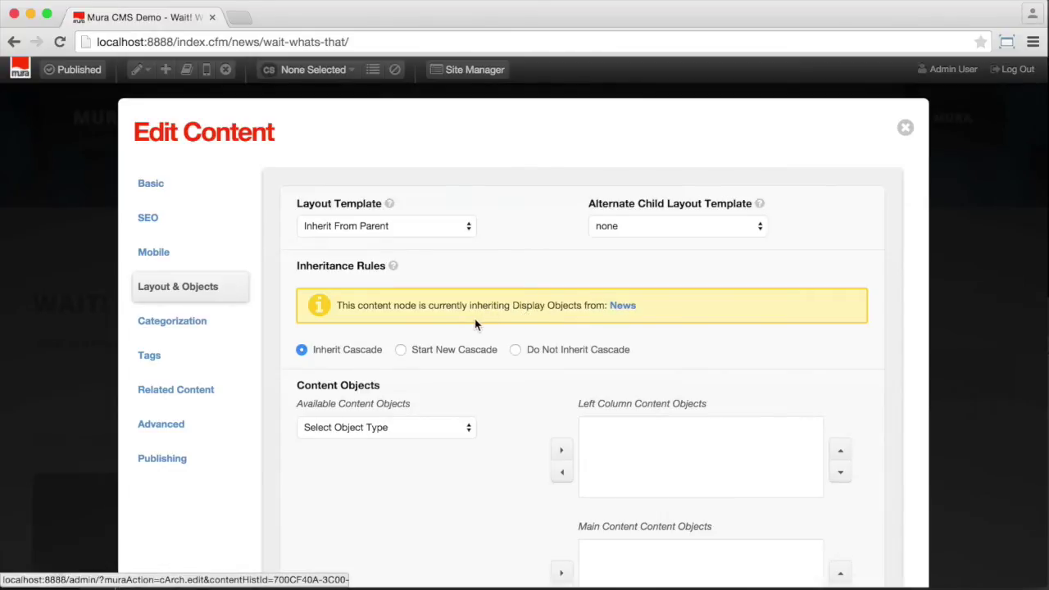
scroll(639, 446, "down", 5)
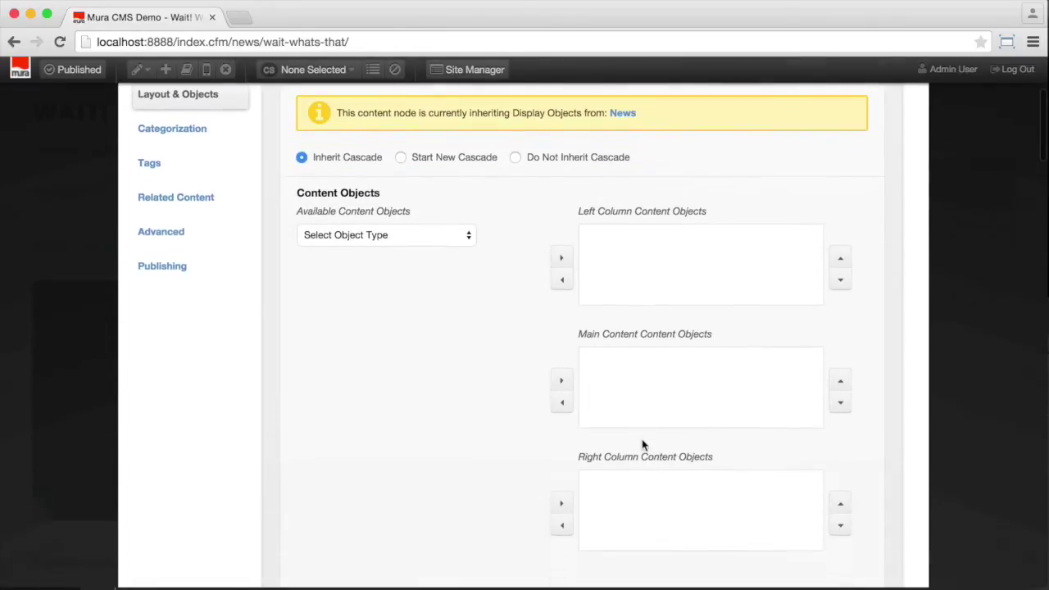
scroll(391, 394, "up", 4)
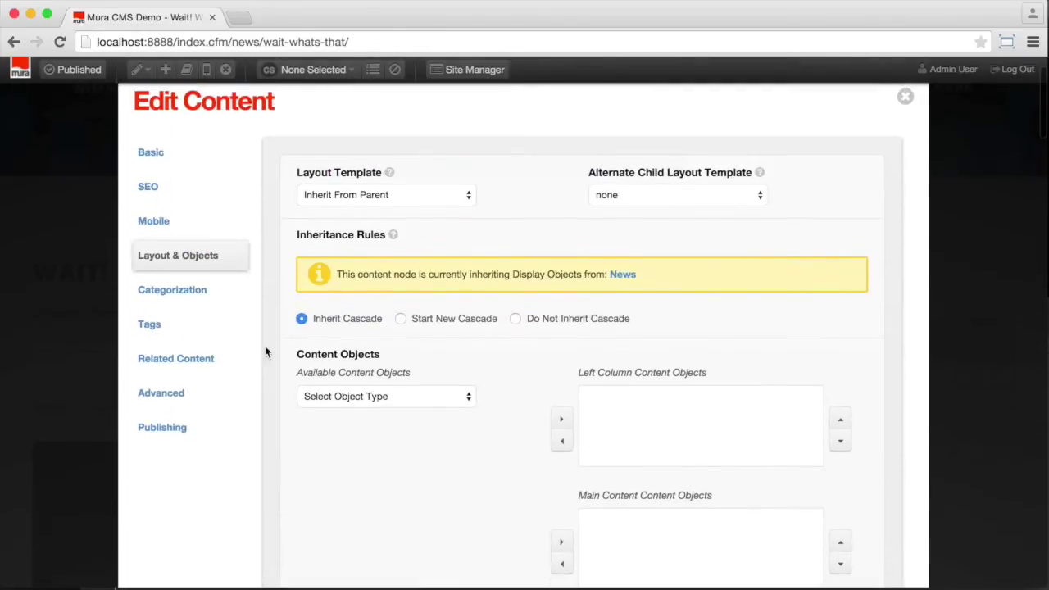
left_click(182, 296)
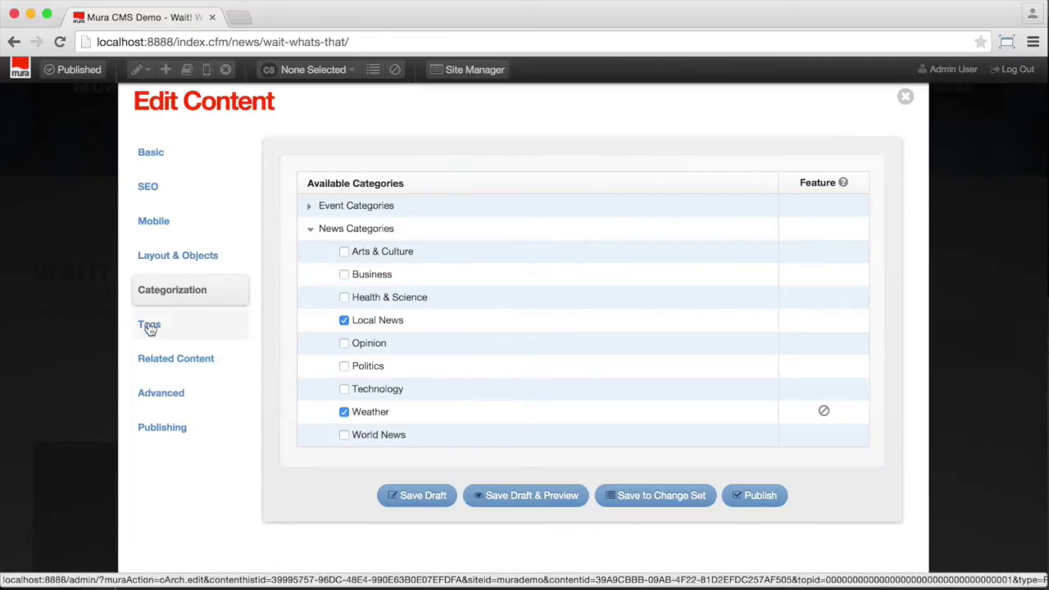
Step: In the news item's publishing settings, set Display to Per Start / Stop Dates
left_click(153, 396)
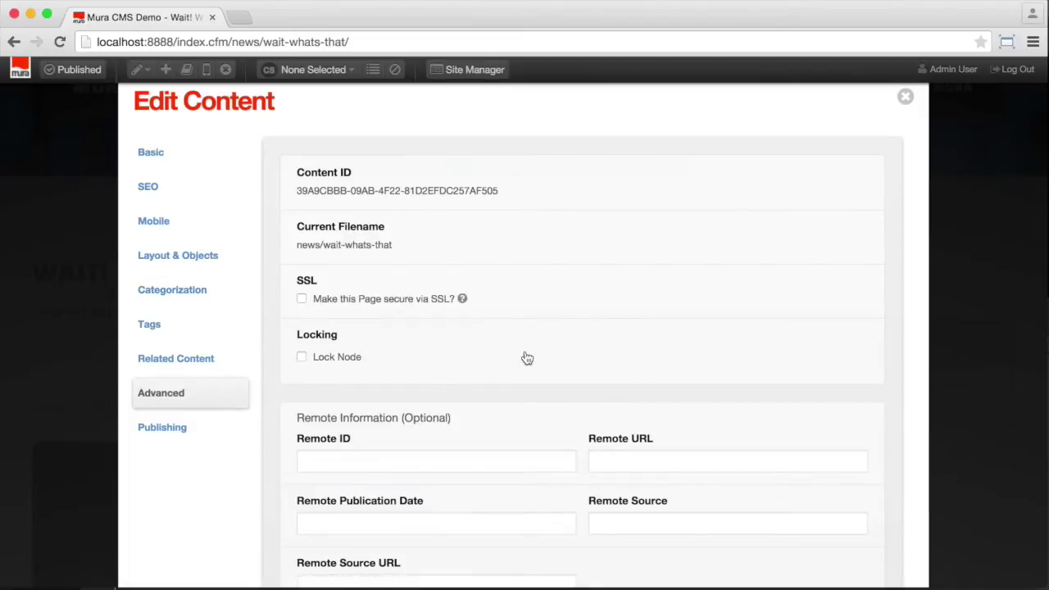
scroll(526, 353, "down", 4)
scroll(524, 352, "up", 6)
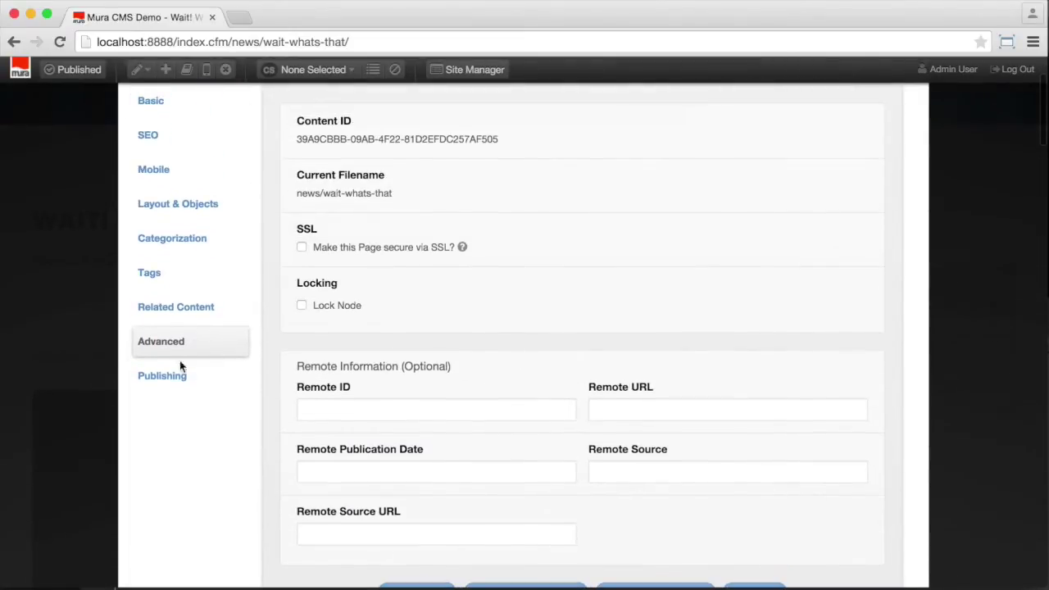
left_click(162, 379)
scroll(178, 478, "down", 2)
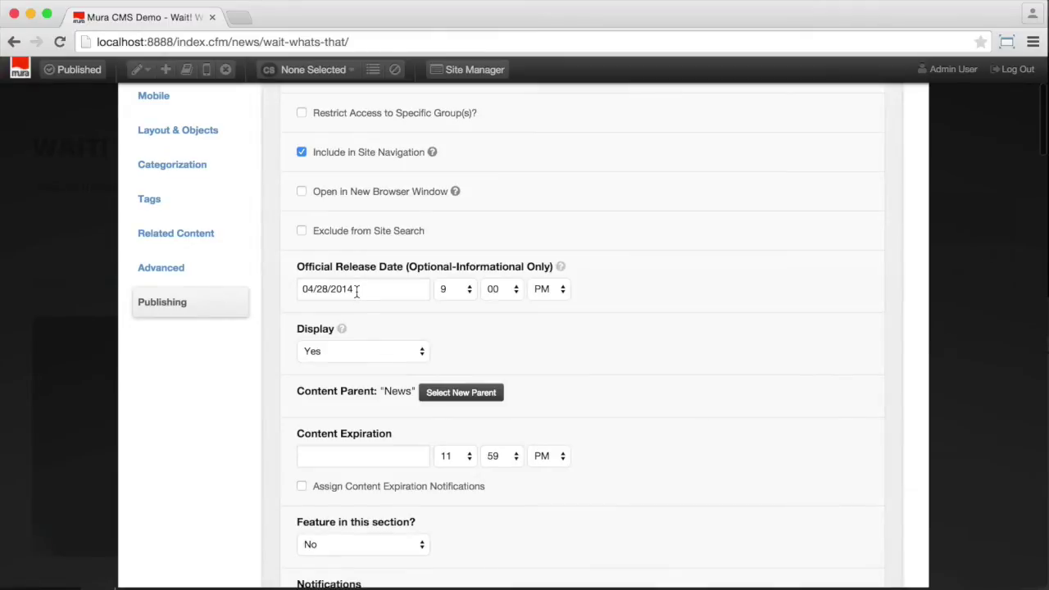
scroll(356, 293, "down", 2)
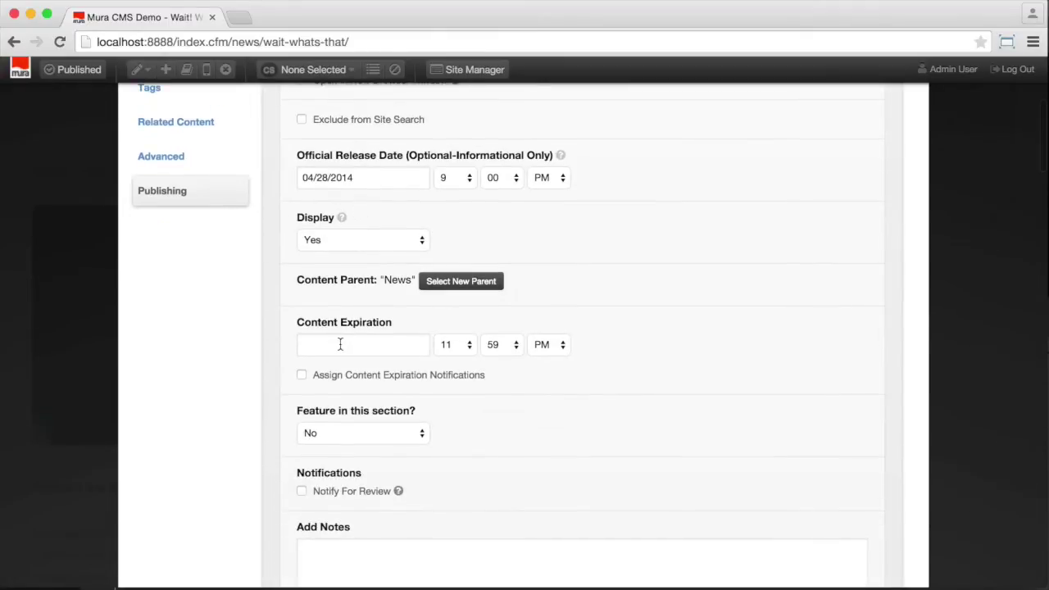
left_click(363, 241)
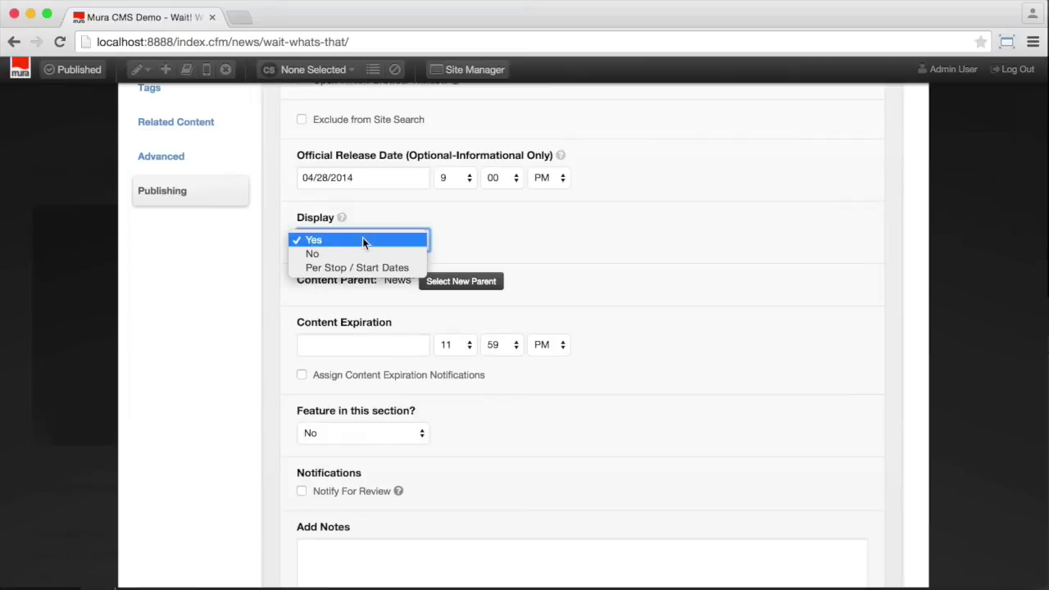
left_click(349, 267)
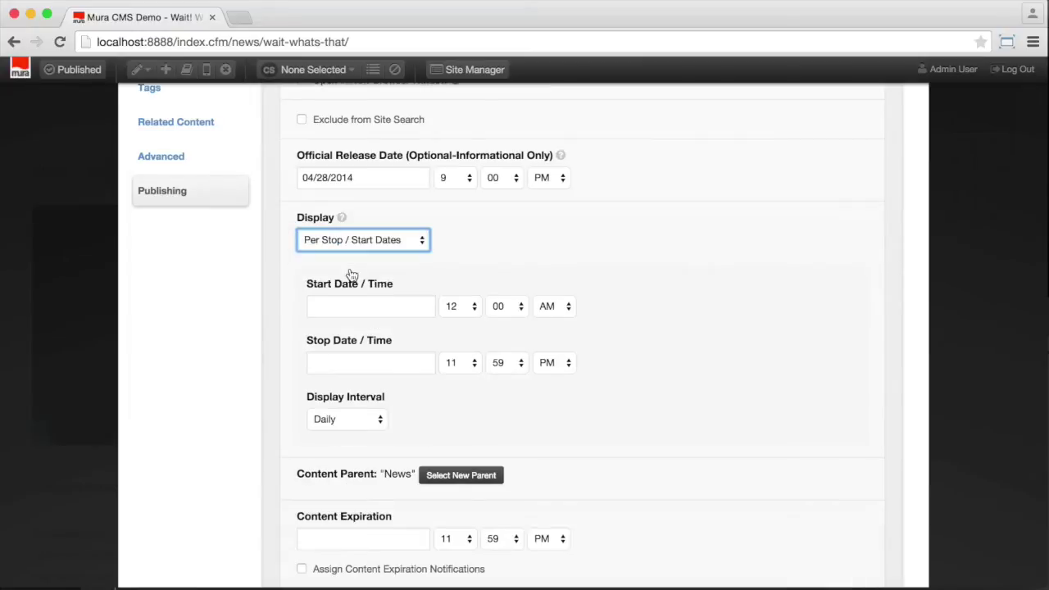
Step: Set the start date to 05/07/2015 with the start hour at 9 AM
left_click(349, 306)
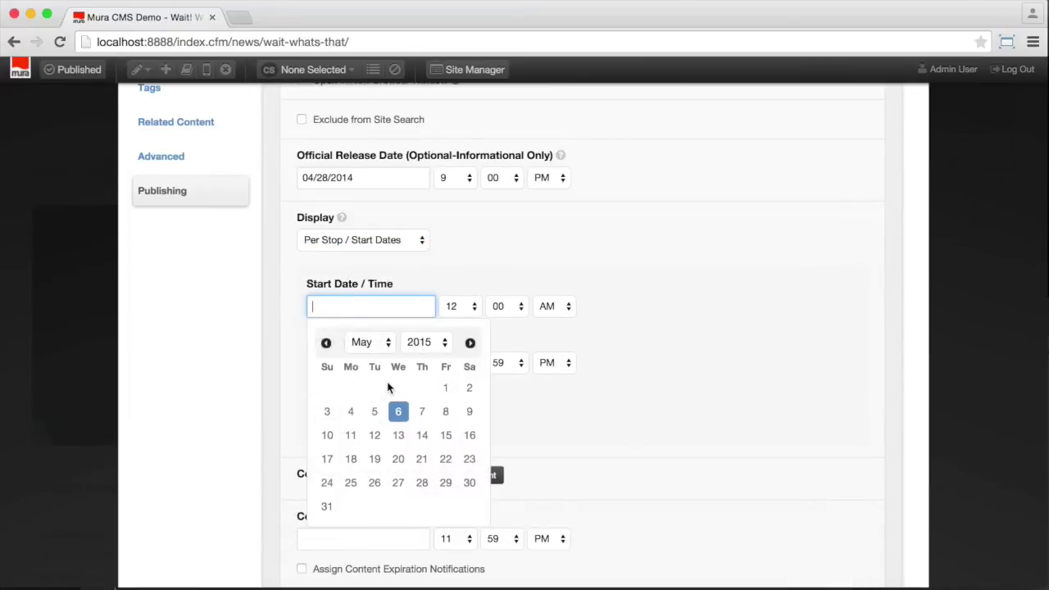
left_click(422, 411)
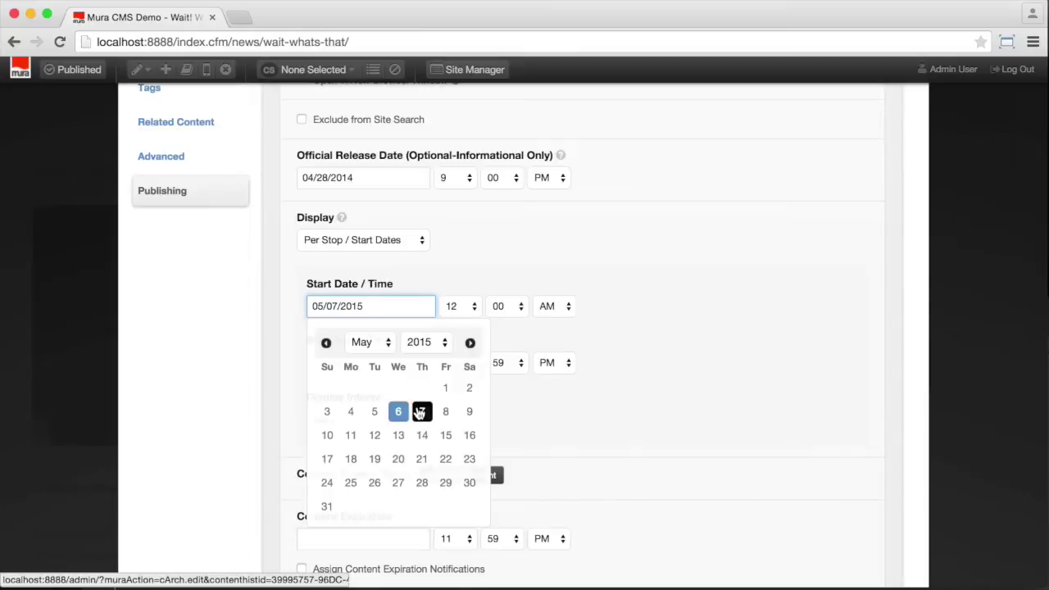
left_click(472, 316)
left_click(461, 262)
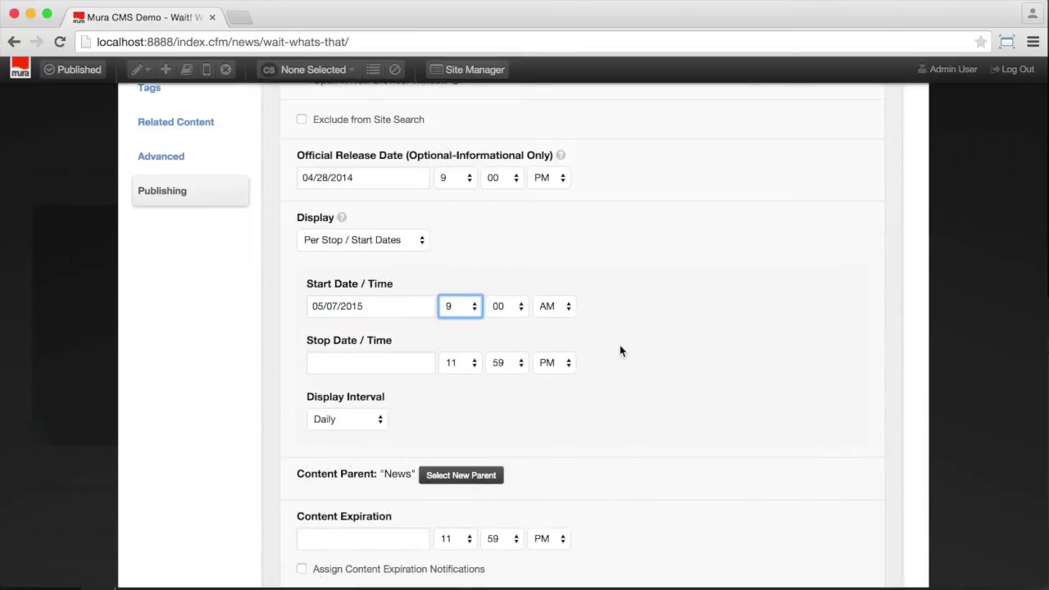
scroll(620, 351, "down", 10)
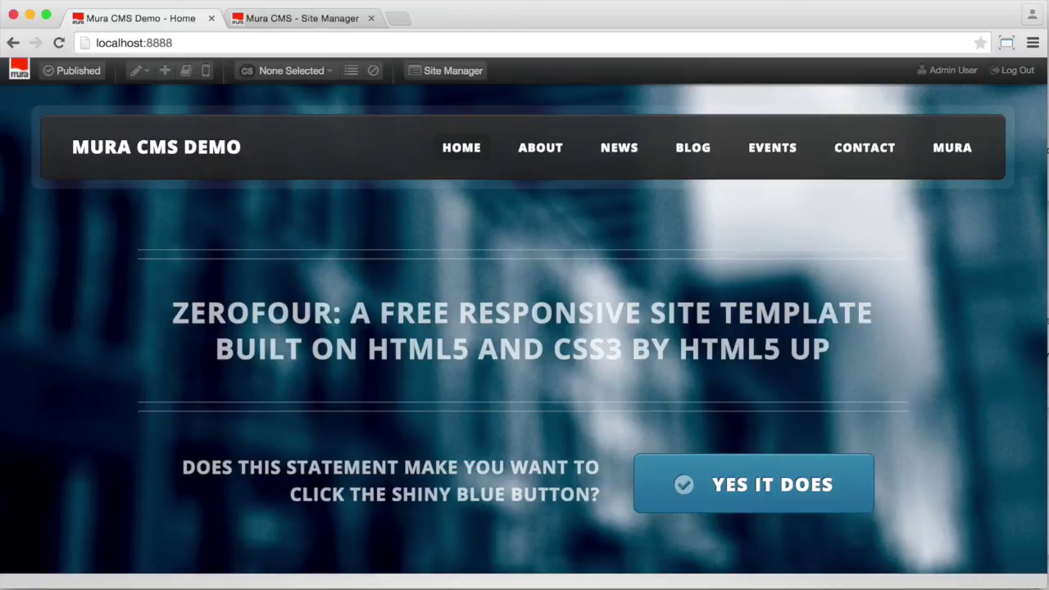
Step: Add 'Change Set 1' in Modules > Content Staging, then go to the live site's News page
left_click(454, 73)
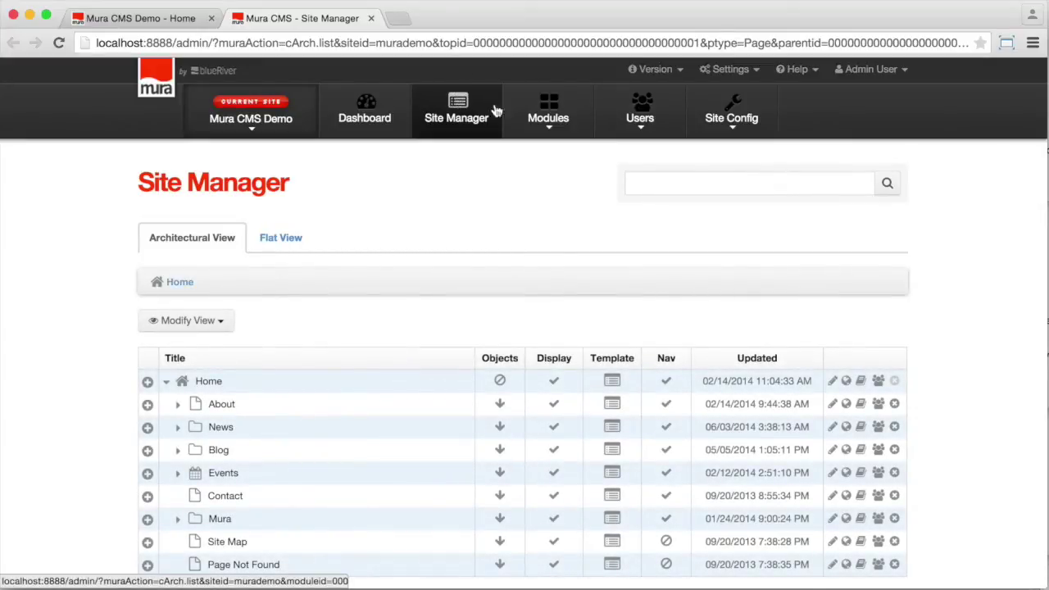
mouse_move(555, 120)
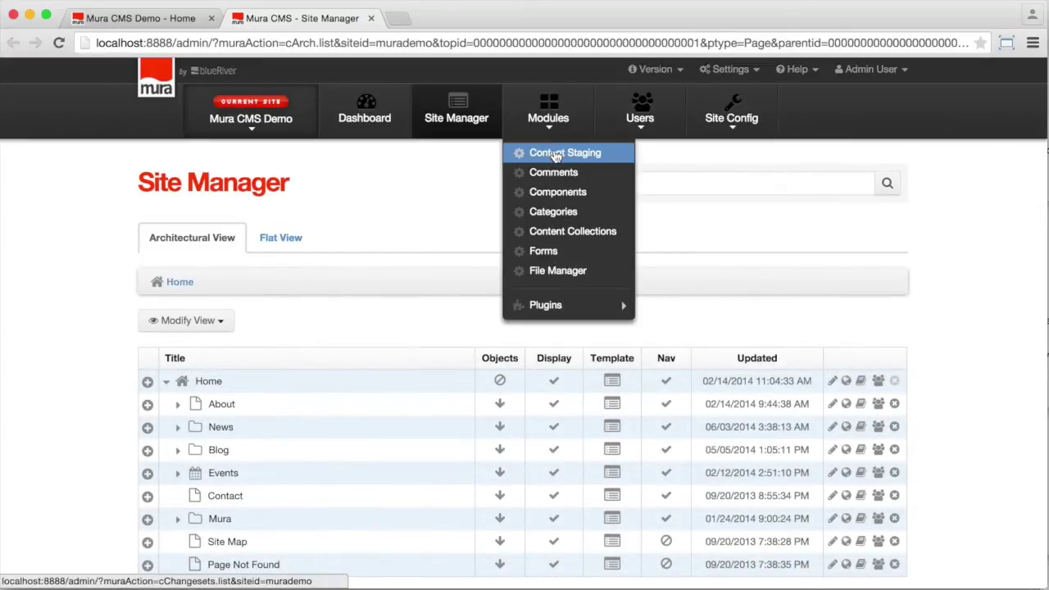
left_click(556, 155)
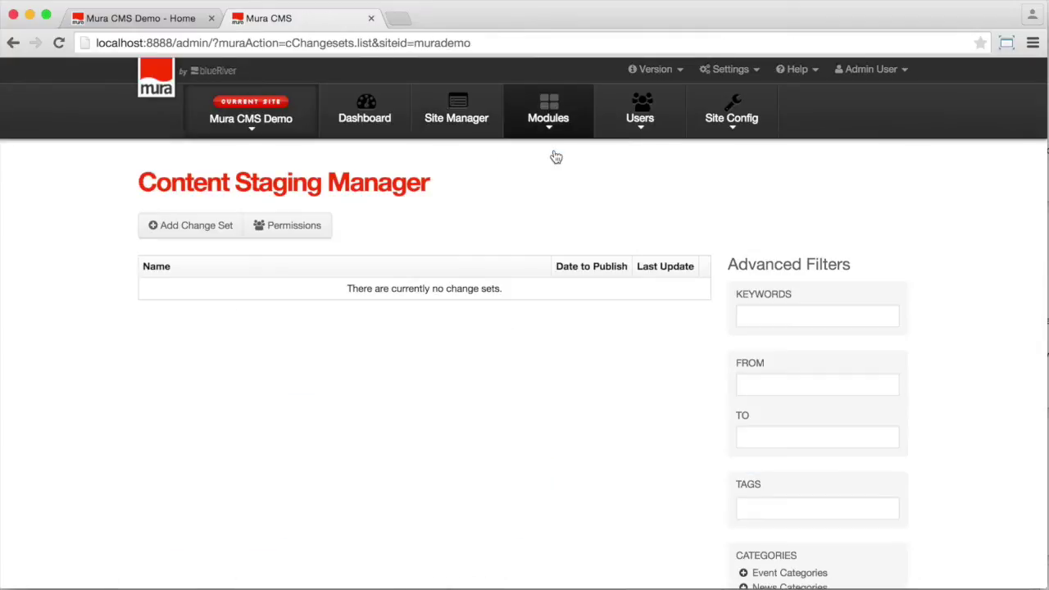
left_click(206, 231)
left_click(328, 307)
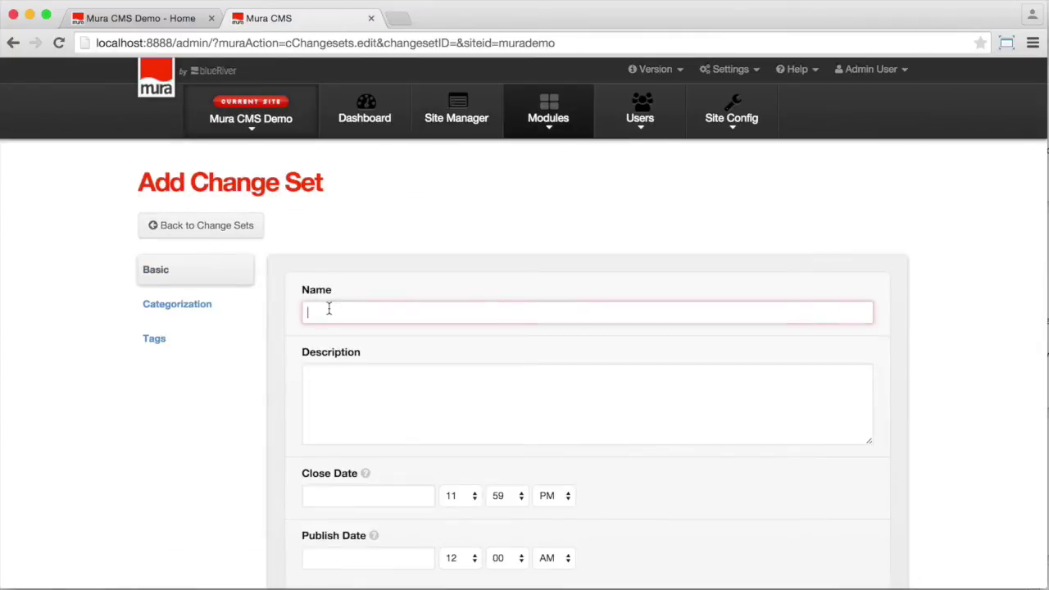
type("Change Set 1")
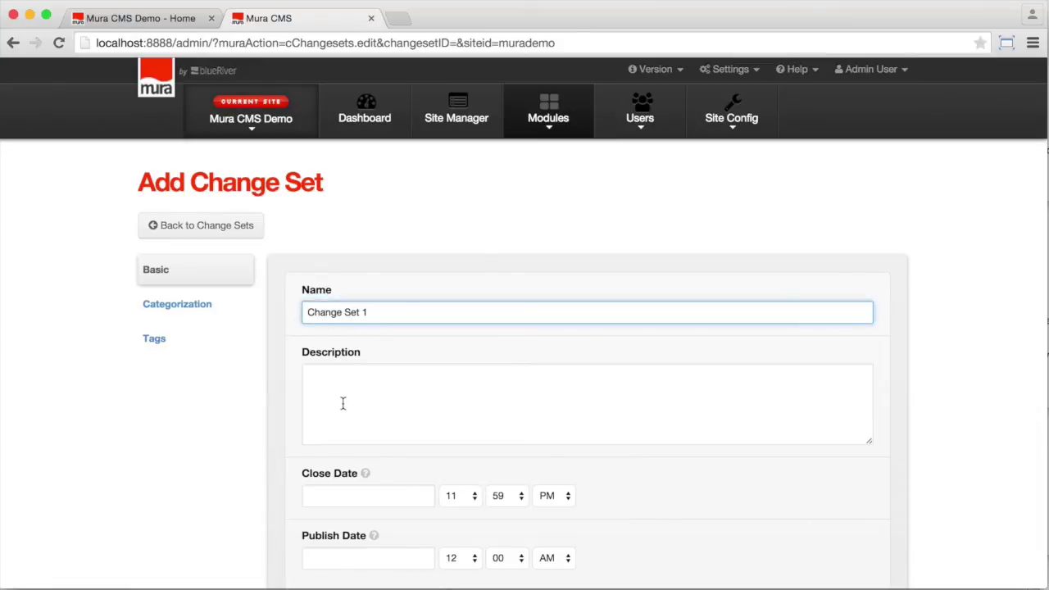
scroll(342, 403, "down", 3)
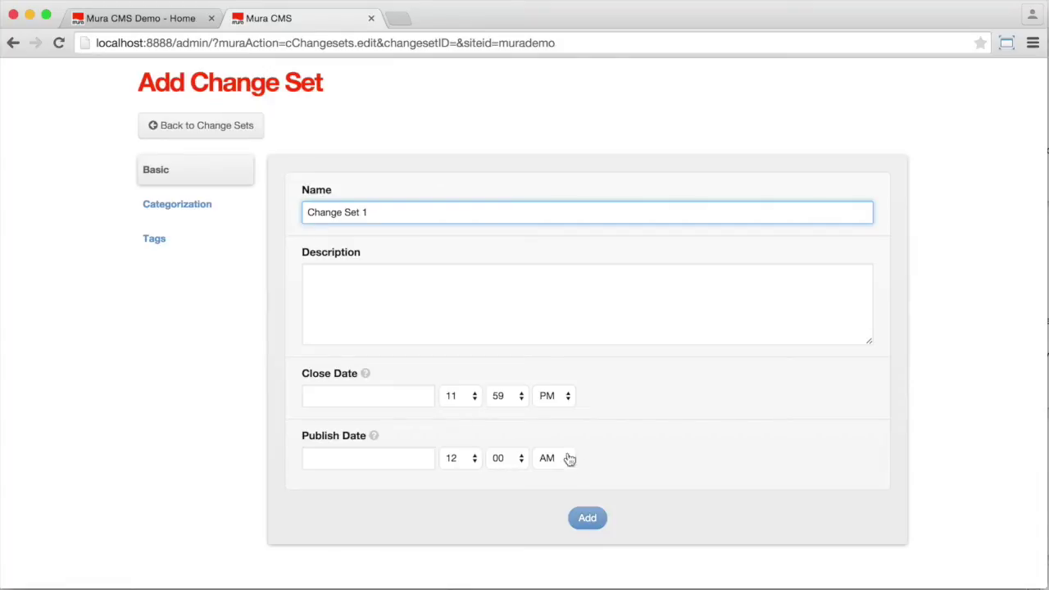
left_click(594, 521)
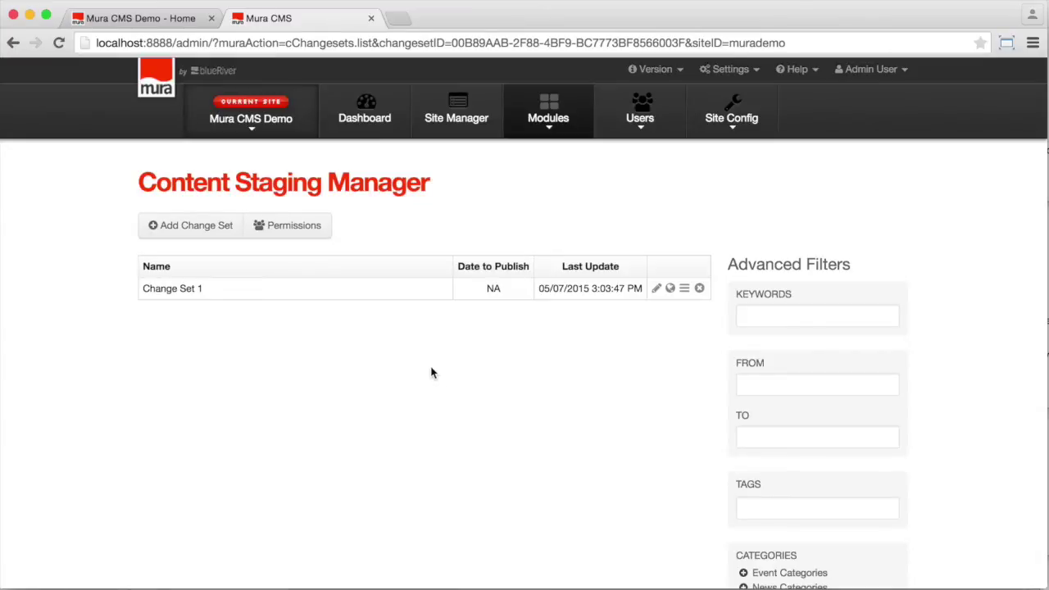
left_click(177, 27)
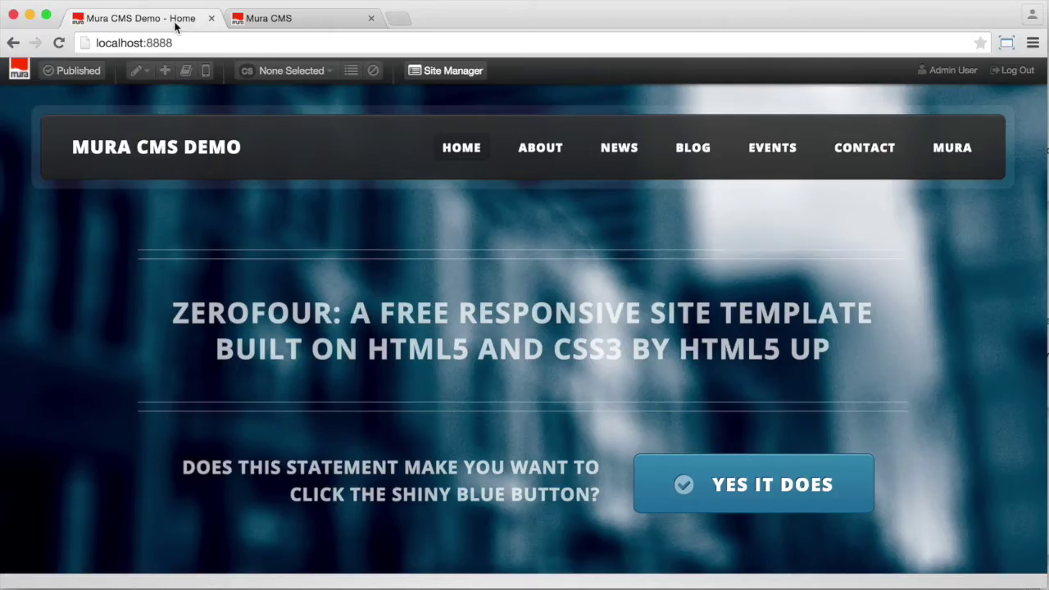
left_click(624, 156)
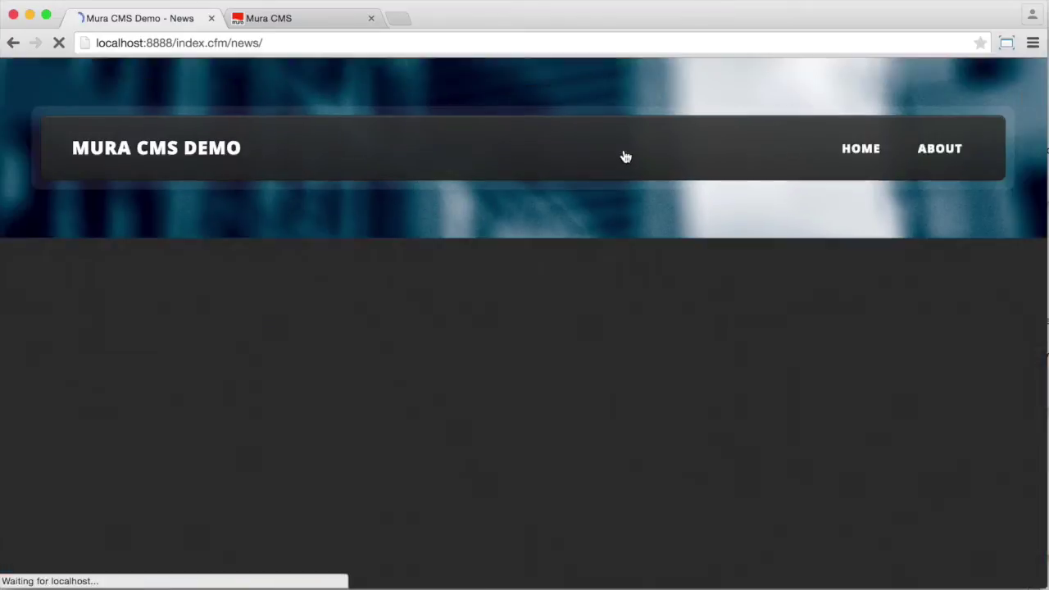
Step: Open the 'Wait! What's That?' article's edit form at the Assign Associated Image section
scroll(382, 398, "down", 5)
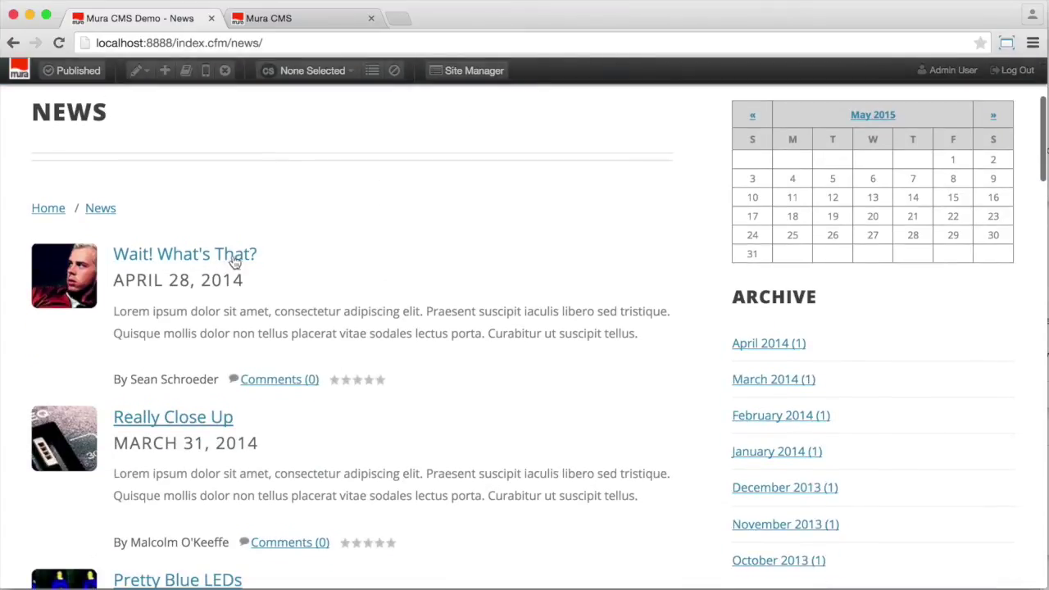
left_click(220, 257)
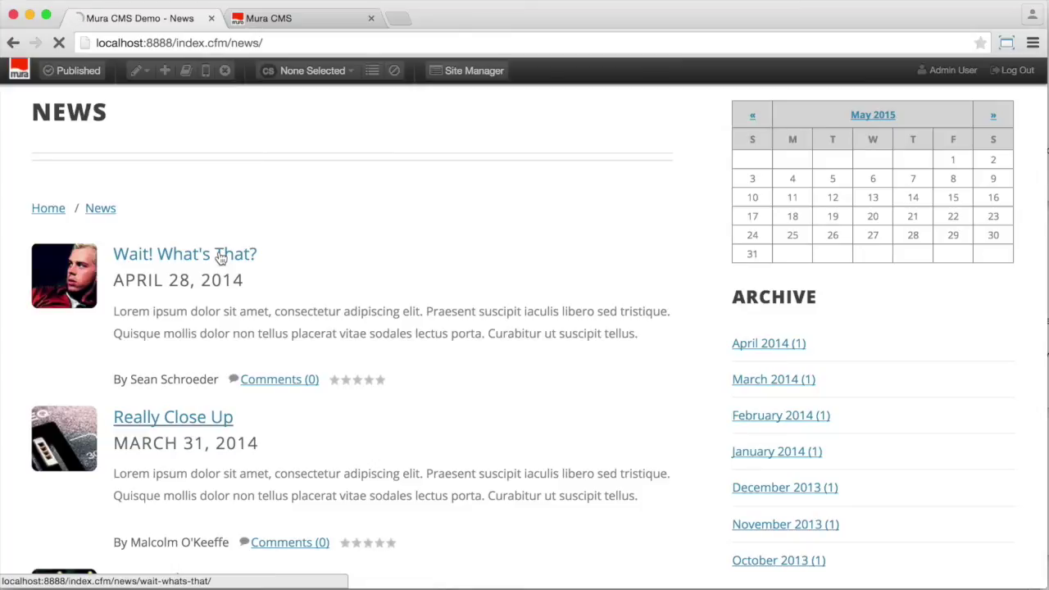
scroll(443, 286, "down", 5)
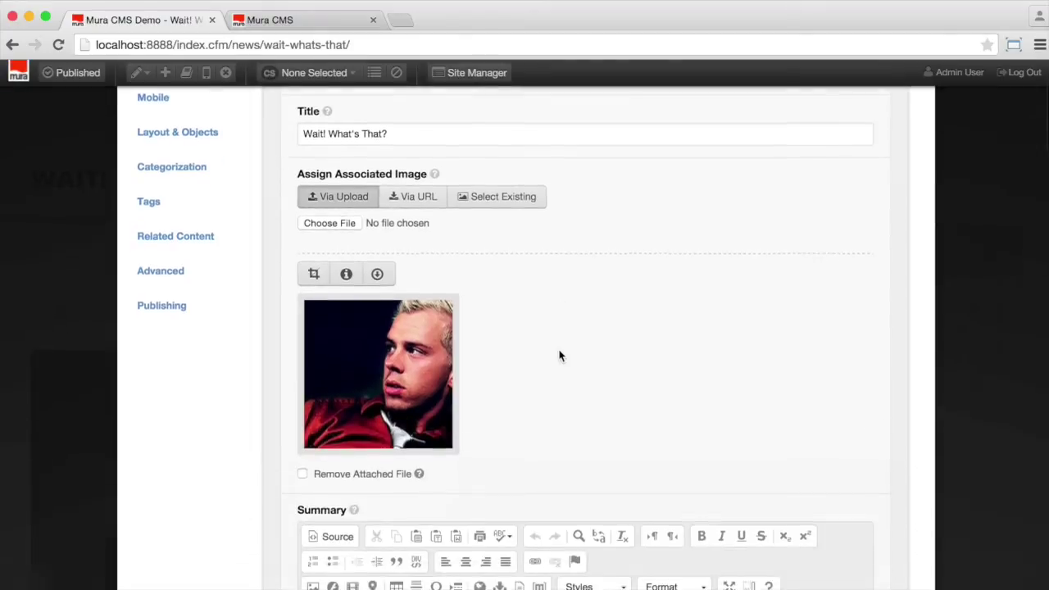
scroll(560, 356, "up", 1)
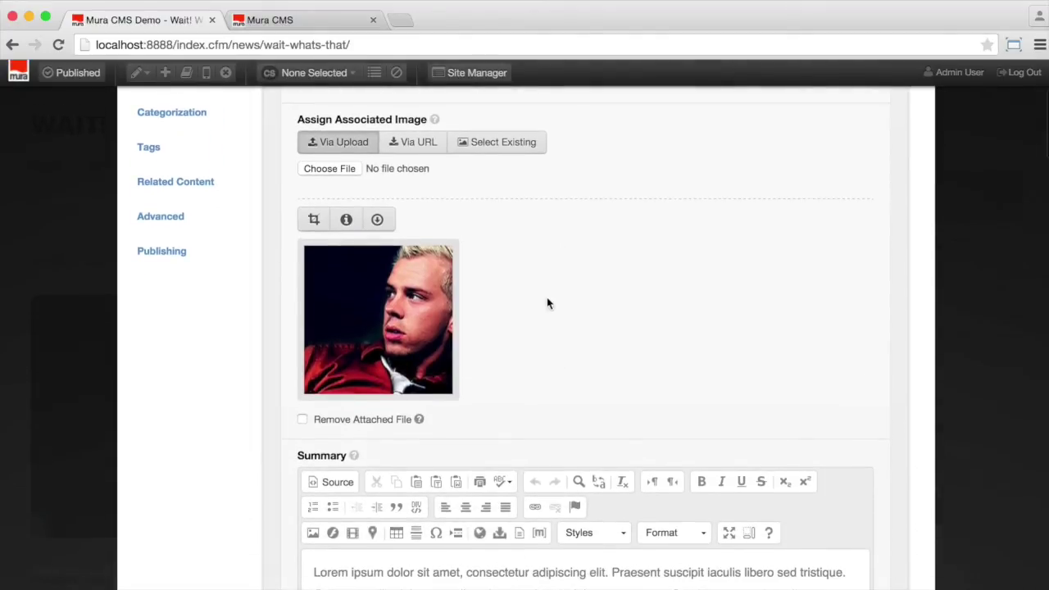
Step: Upload IMG_2111.JPG from the Desktop as the article's associated image
left_click(337, 175)
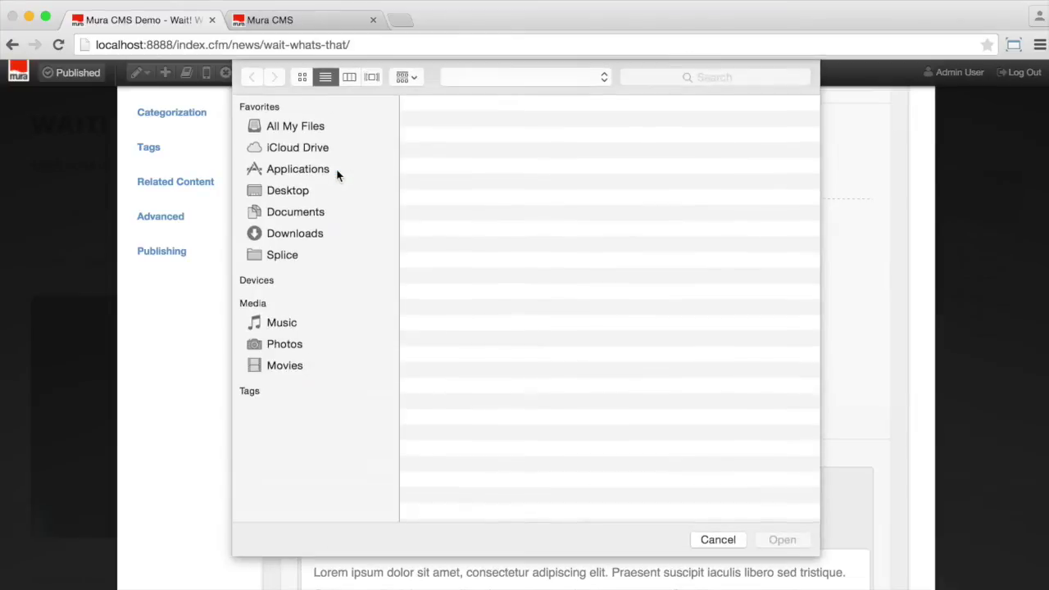
left_click(289, 191)
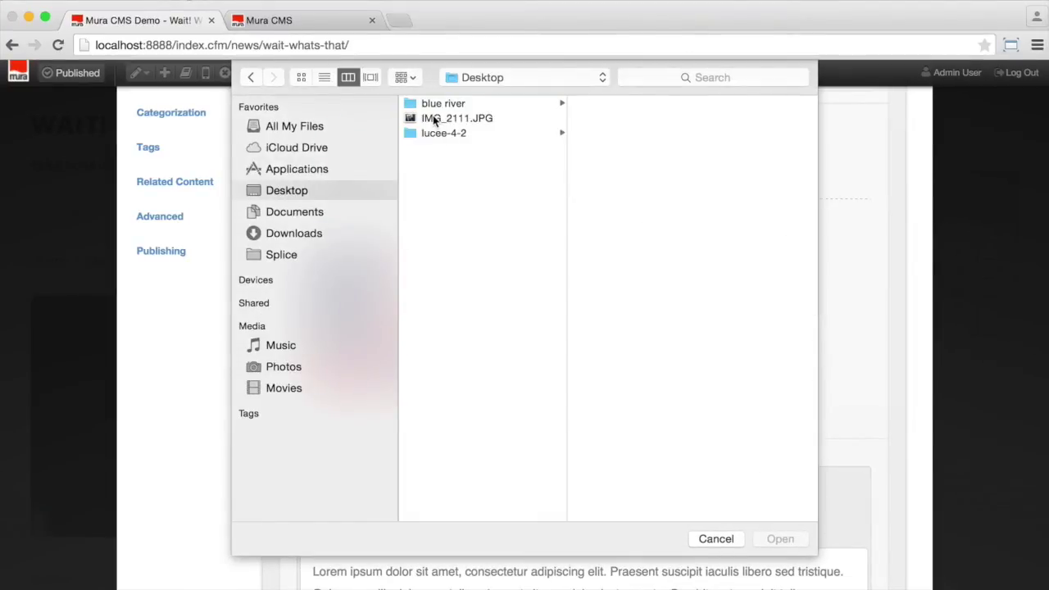
left_click(434, 117)
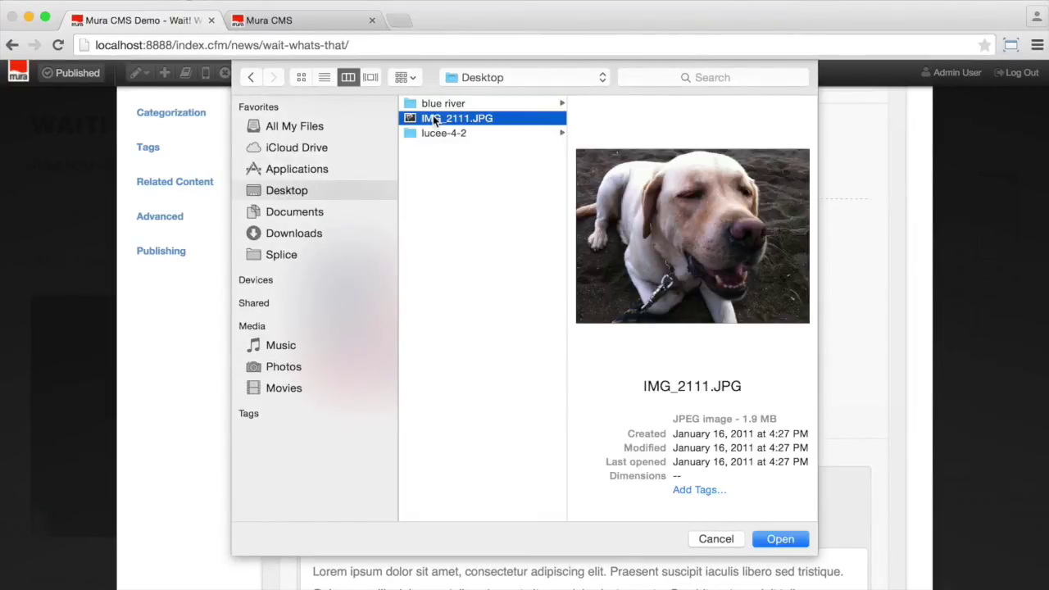
left_click(779, 539)
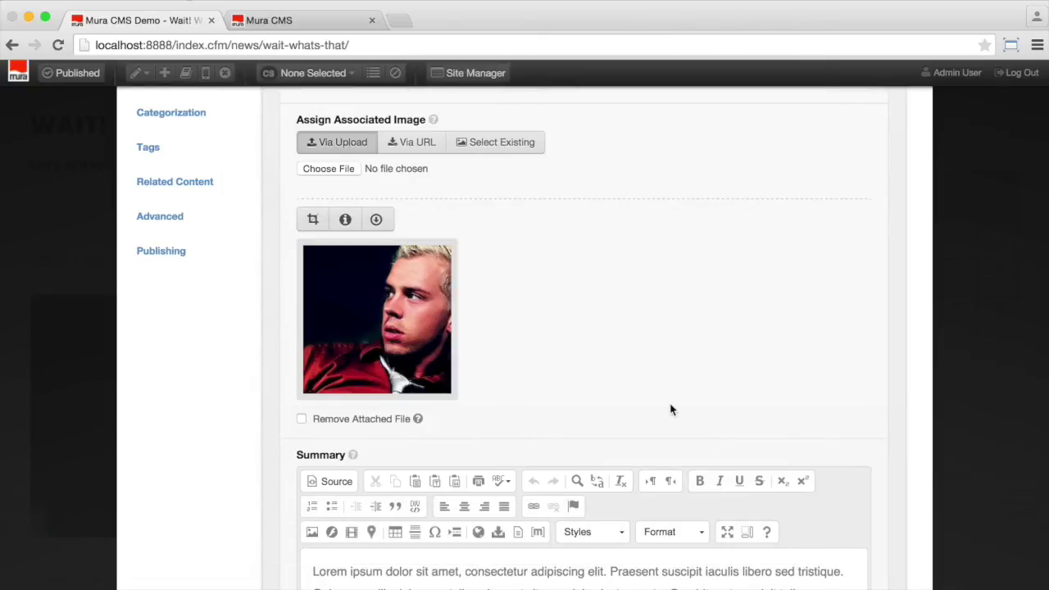
scroll(670, 410, "down", 15)
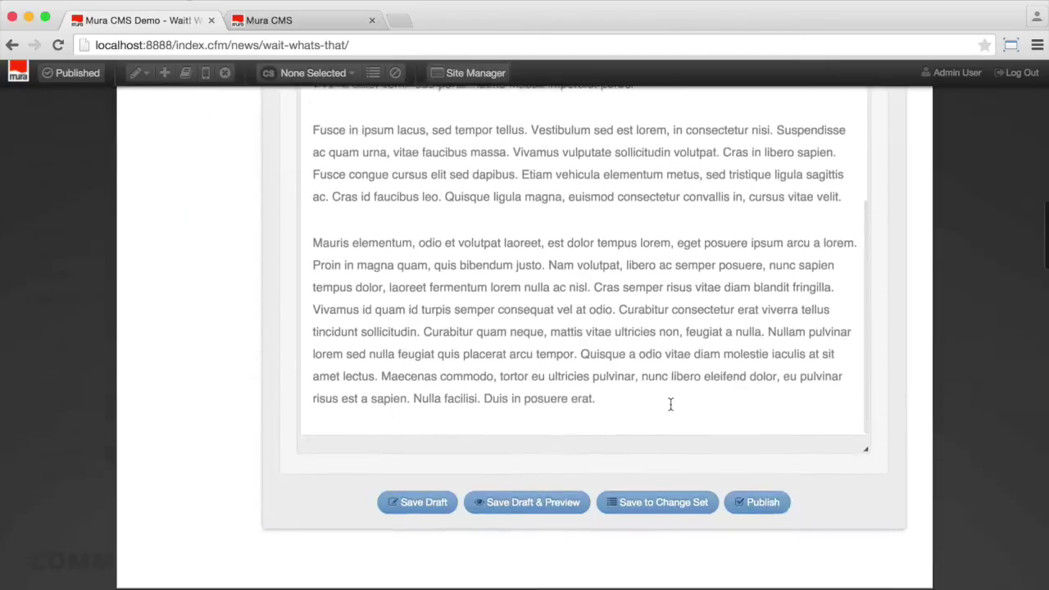
scroll(670, 404, "down", 1)
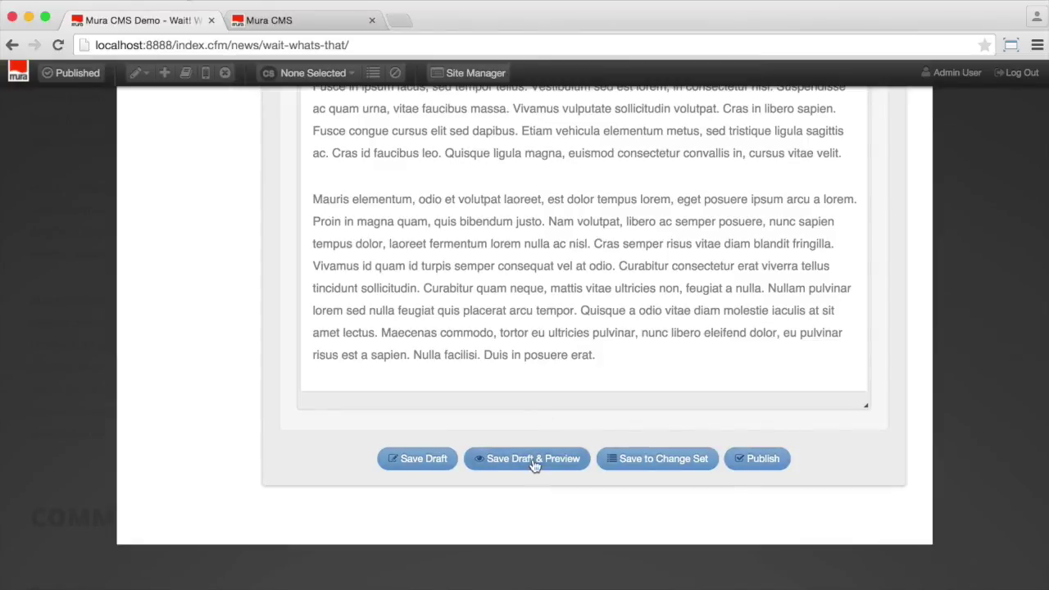
Step: Save the 'Wait! What's That?' article with its dog photo to Change Set 1
left_click(663, 460)
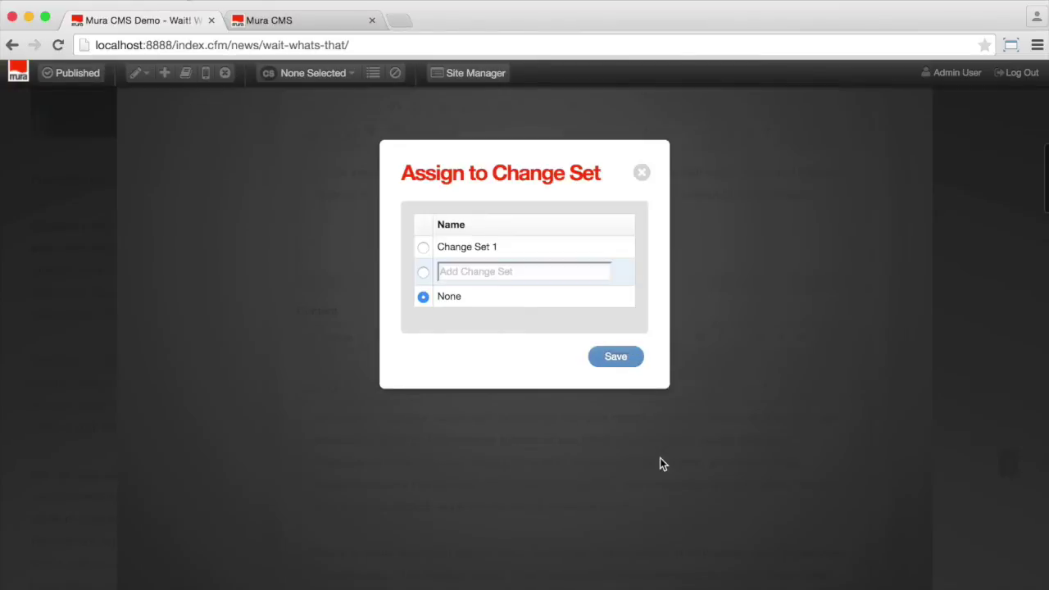
left_click(423, 247)
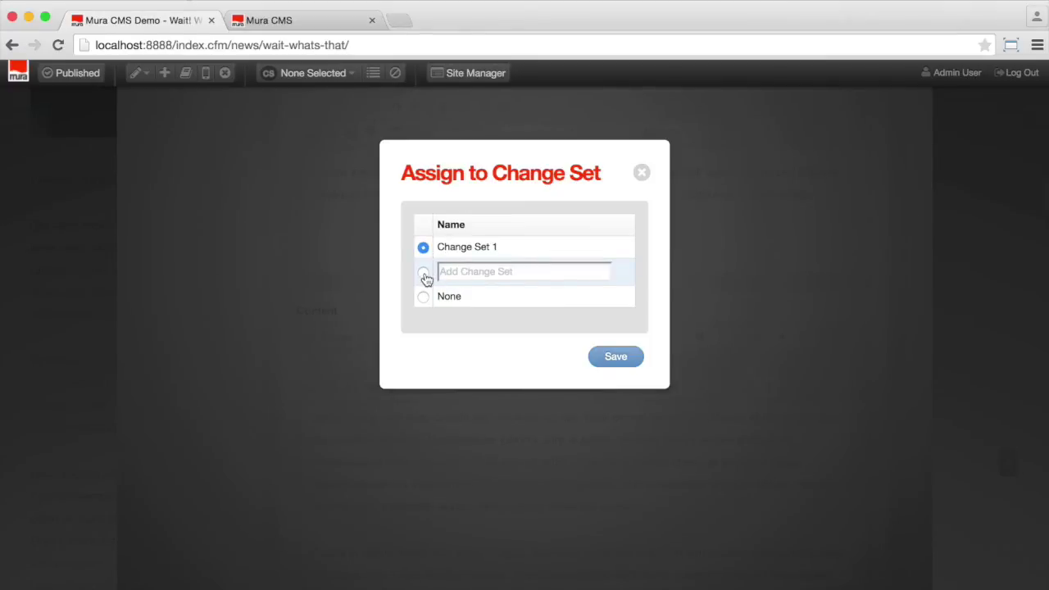
left_click(616, 357)
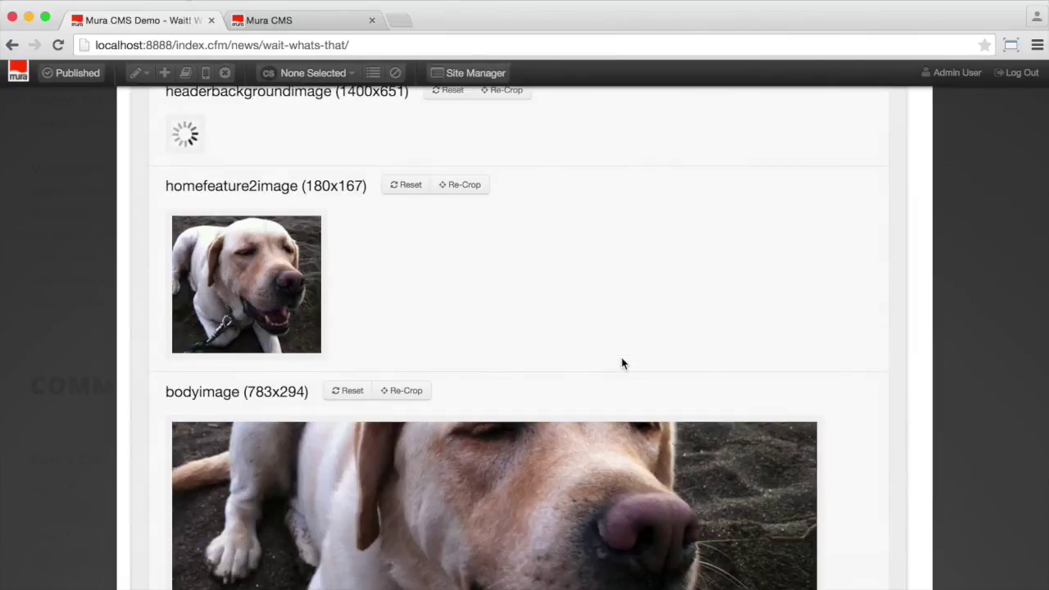
scroll(727, 360, "up", 15)
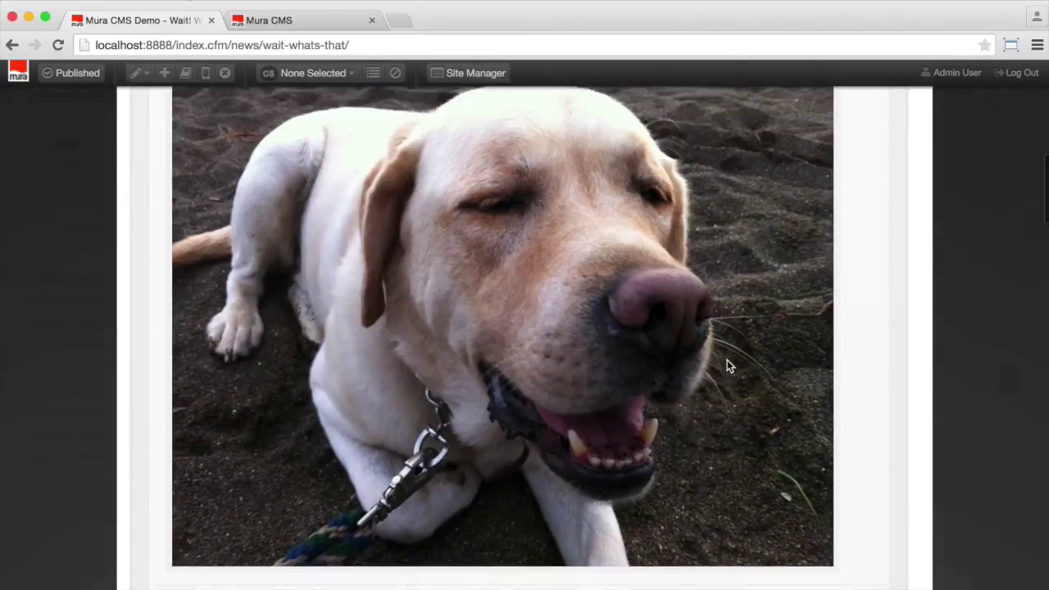
scroll(727, 366, "up", 2)
scroll(727, 366, "down", 15)
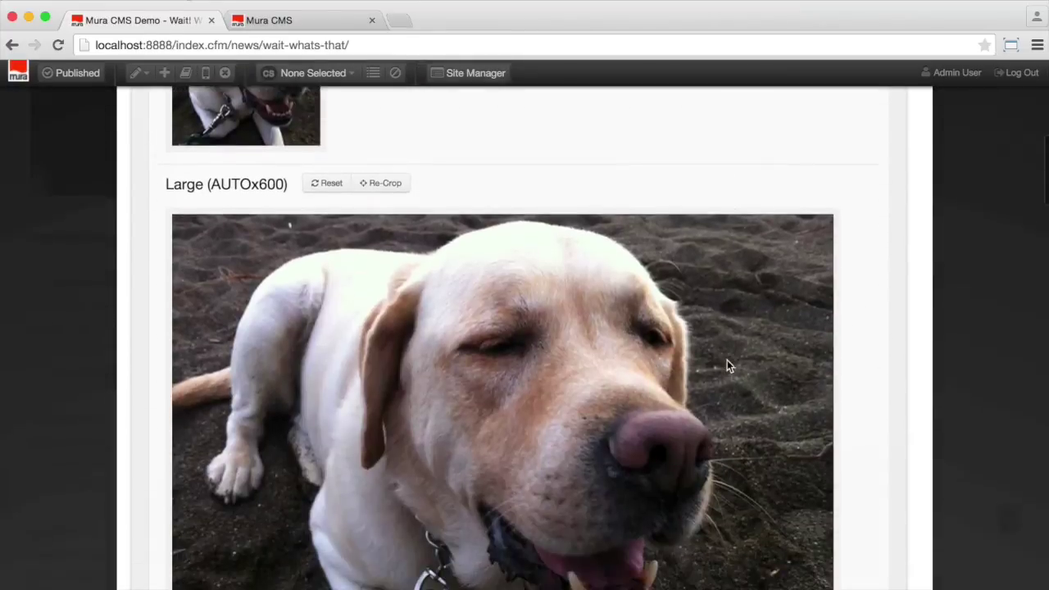
scroll(728, 367, "down", 15)
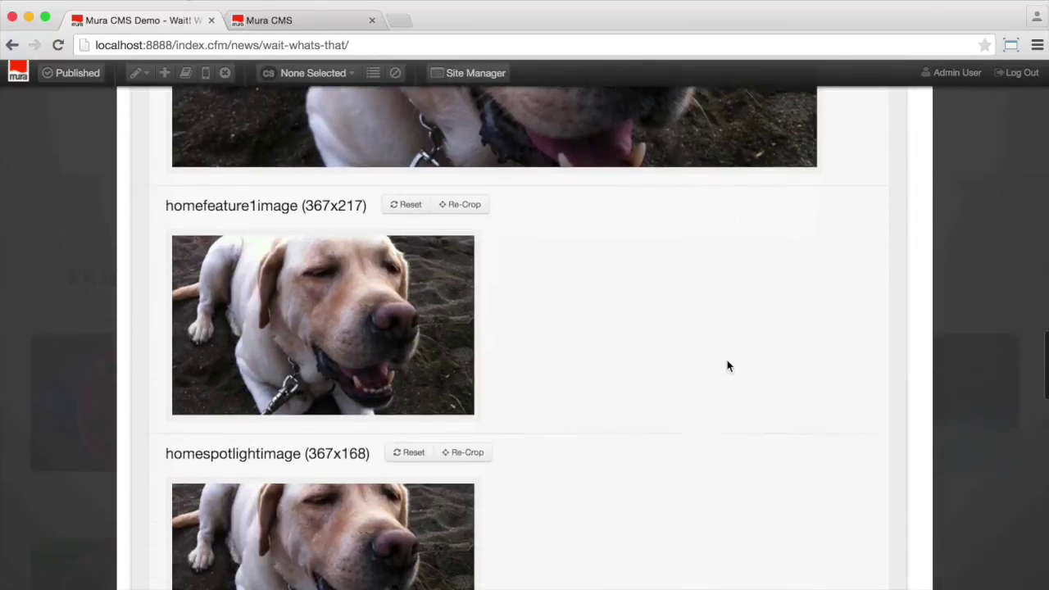
scroll(727, 366, "up", 15)
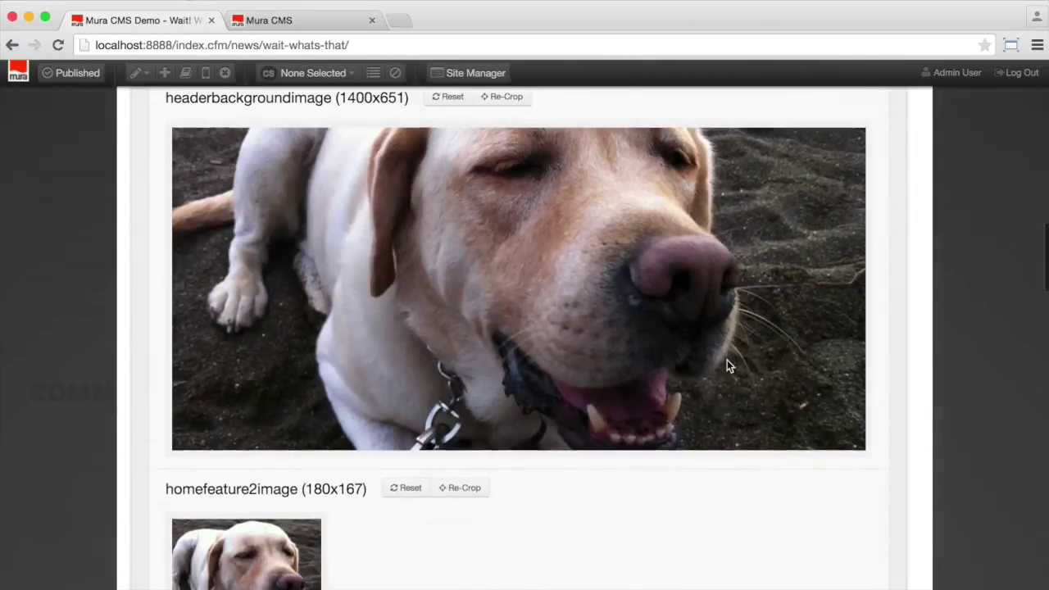
scroll(727, 366, "up", 6)
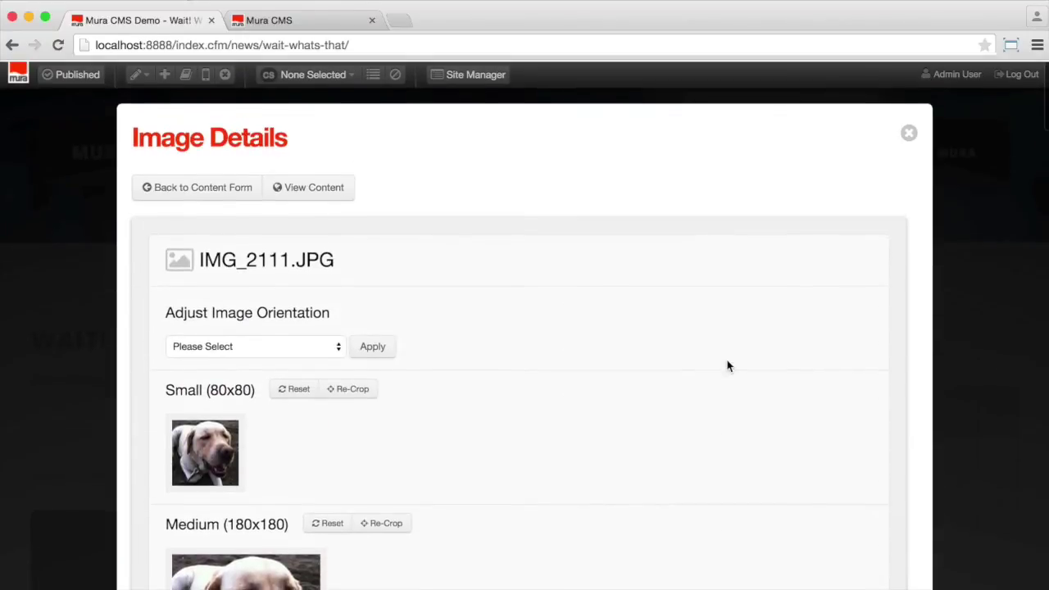
right_click(11, 45)
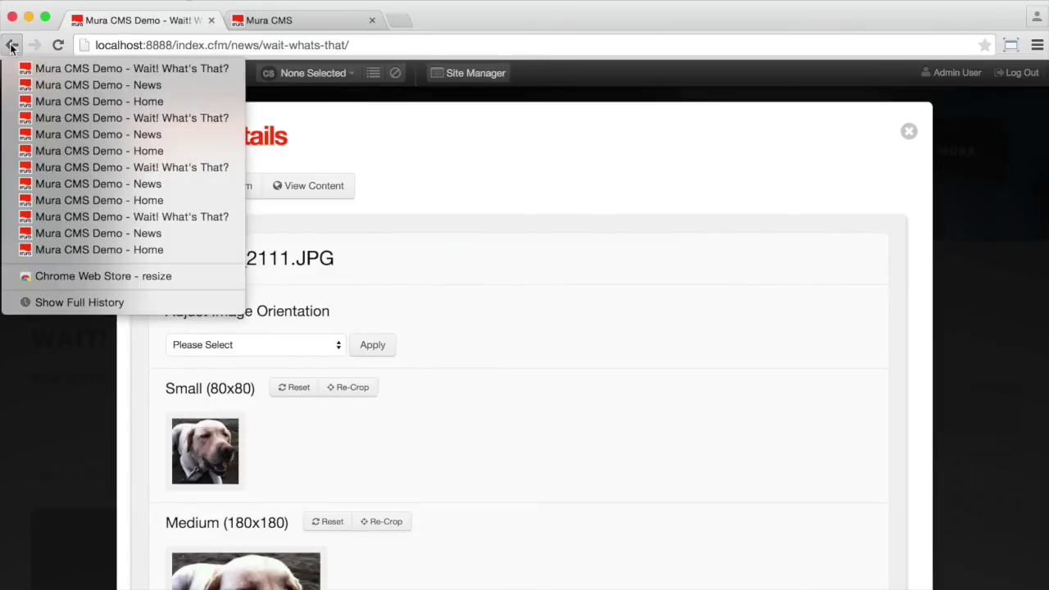
Step: From the Home page, go to Contact and edit its Information Request Form
left_click(25, 101)
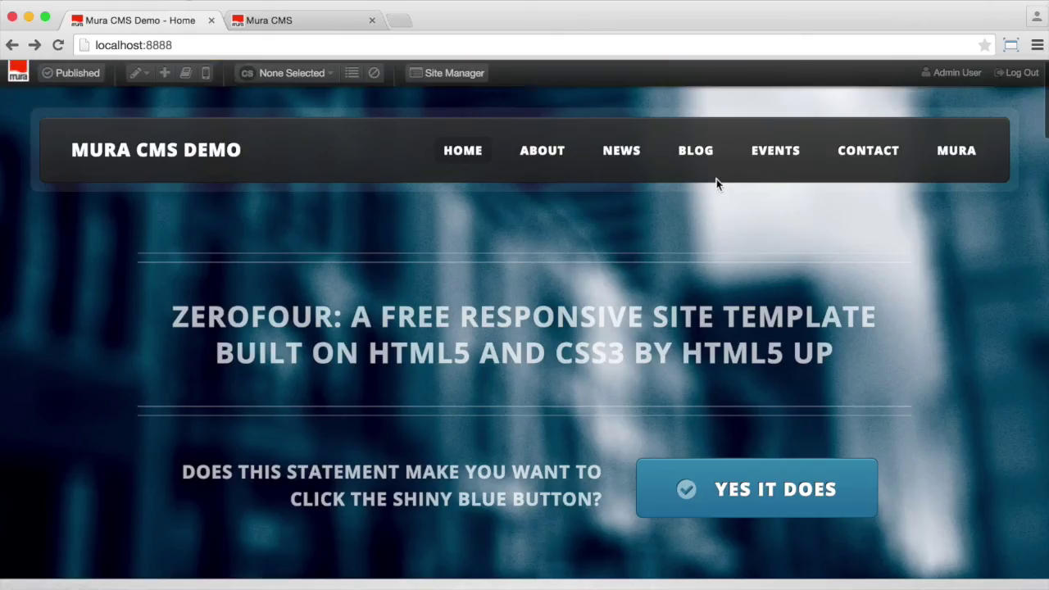
left_click(863, 154)
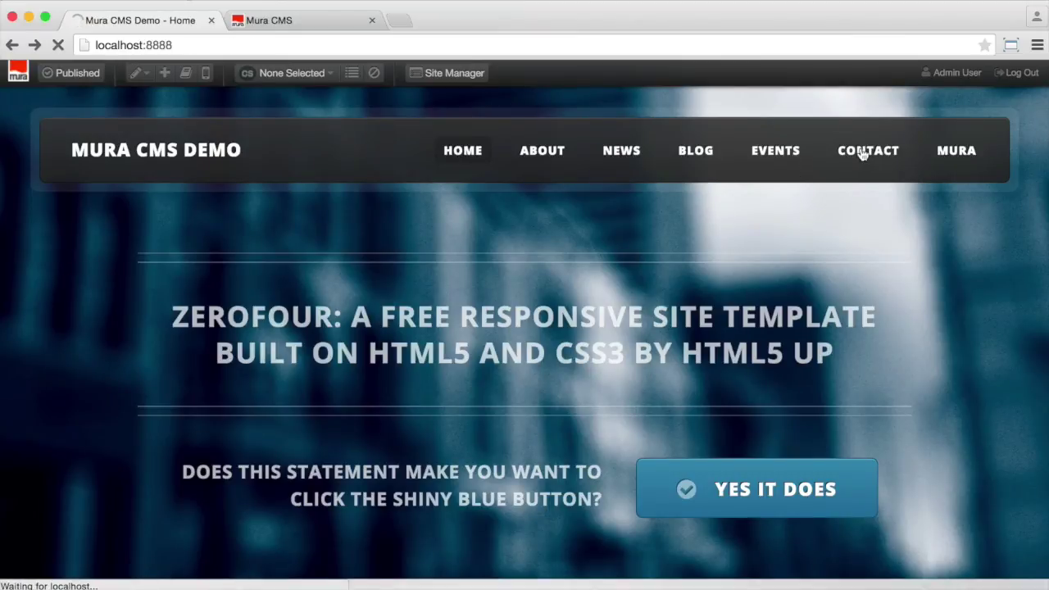
scroll(621, 343, "down", 3)
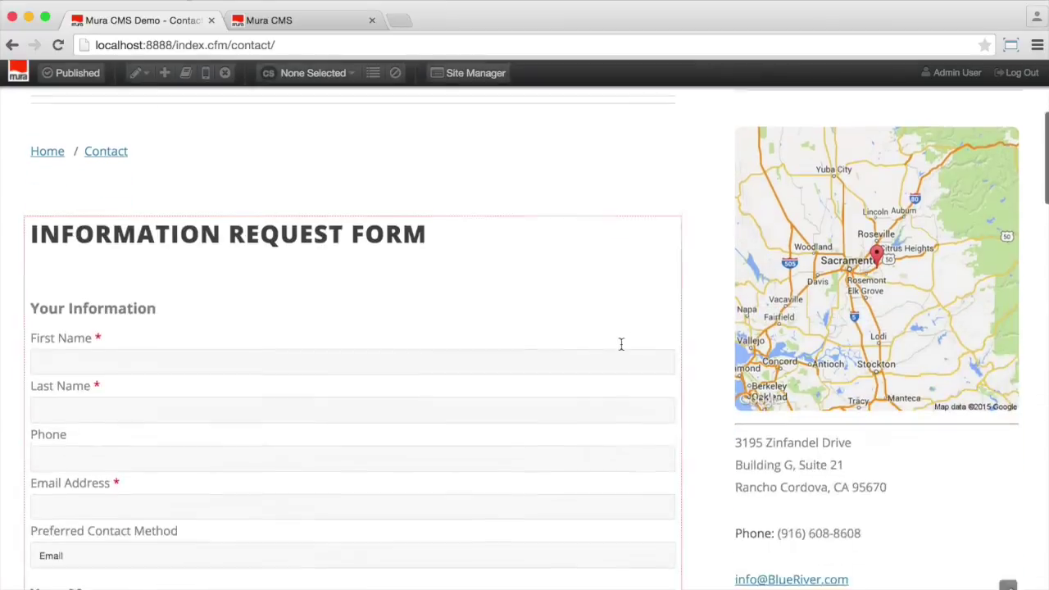
scroll(621, 343, "down", 3)
scroll(621, 343, "down", 3)
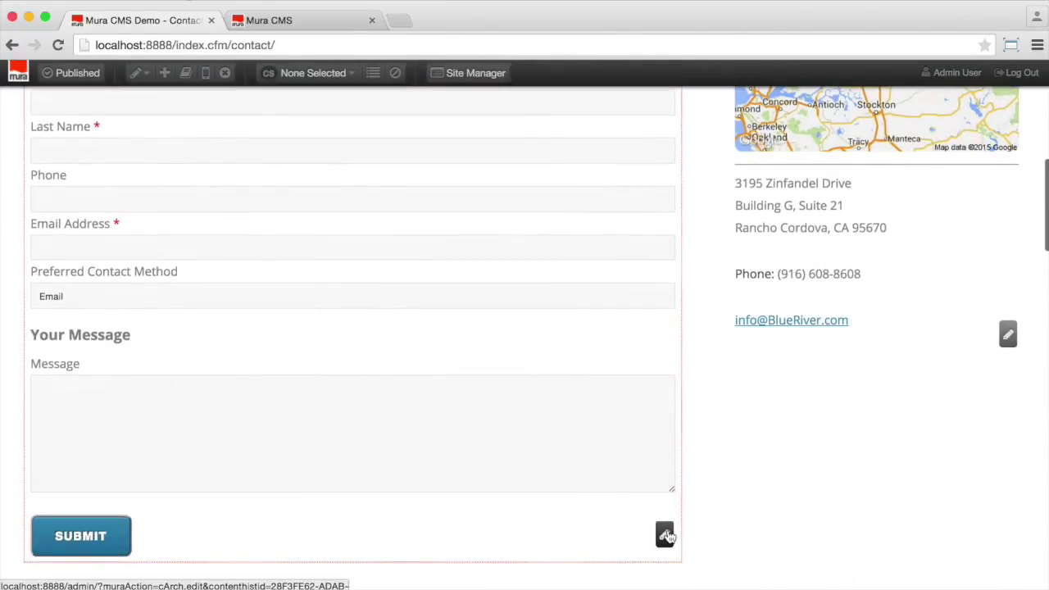
left_click(665, 535)
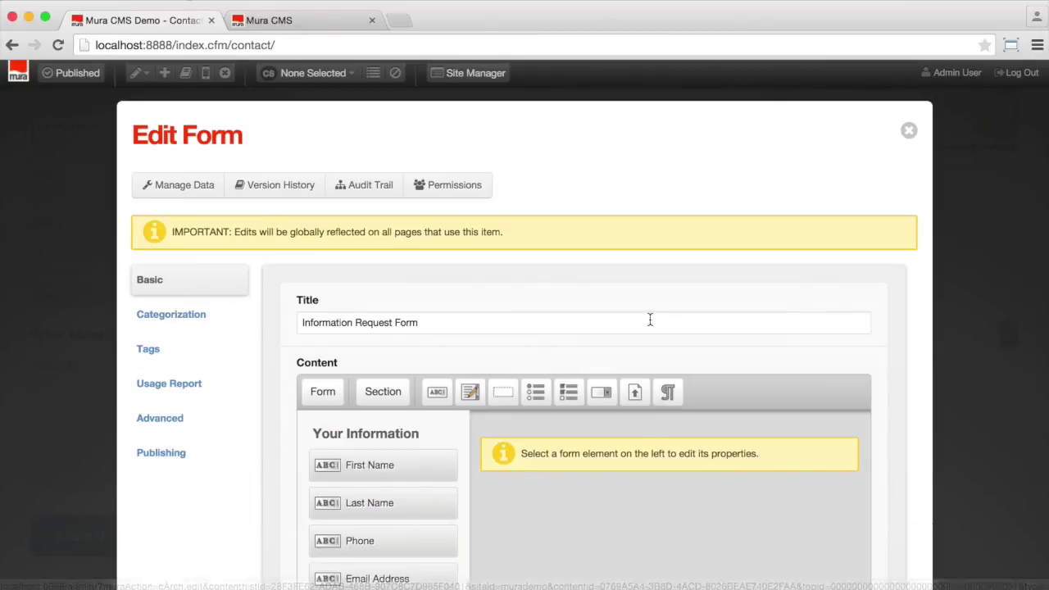
Step: Add a 'Company Name' text field between Last Name and Phone, then choose Save to Change Set
scroll(649, 319, "down", 5)
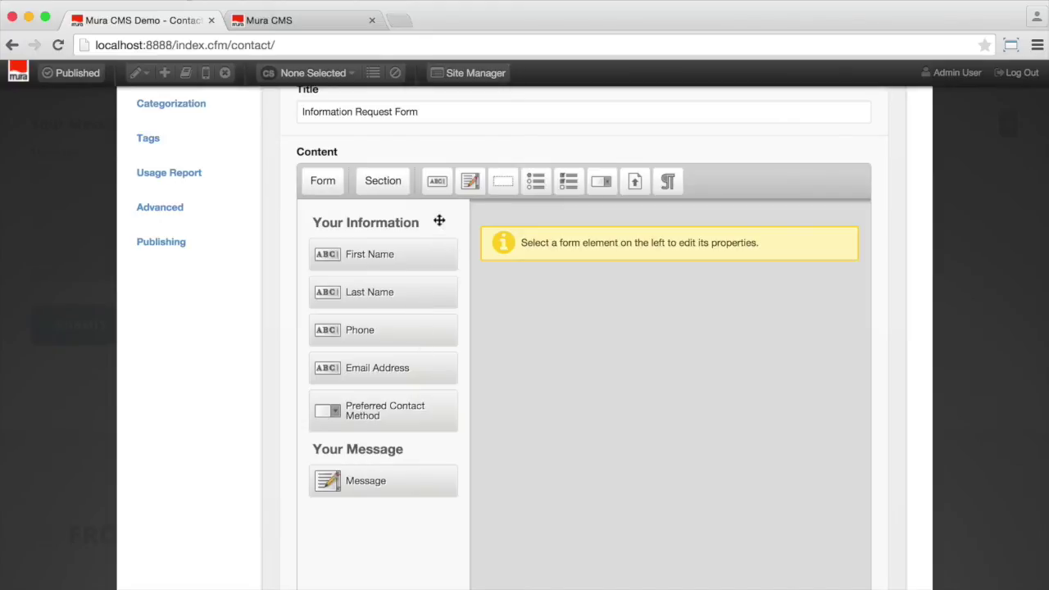
left_click(437, 180)
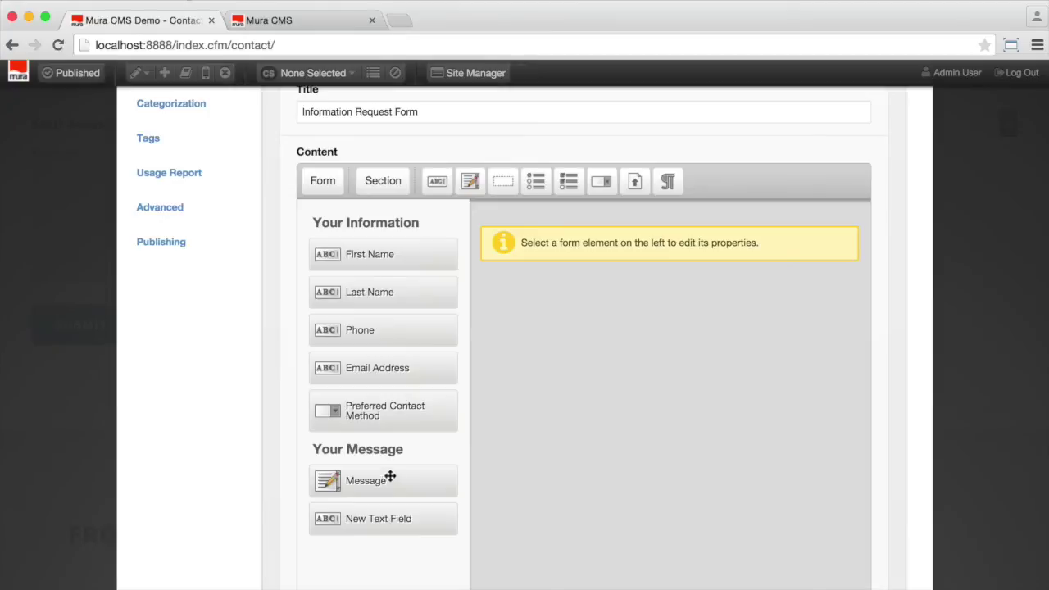
left_click(368, 519)
triple_click(611, 289)
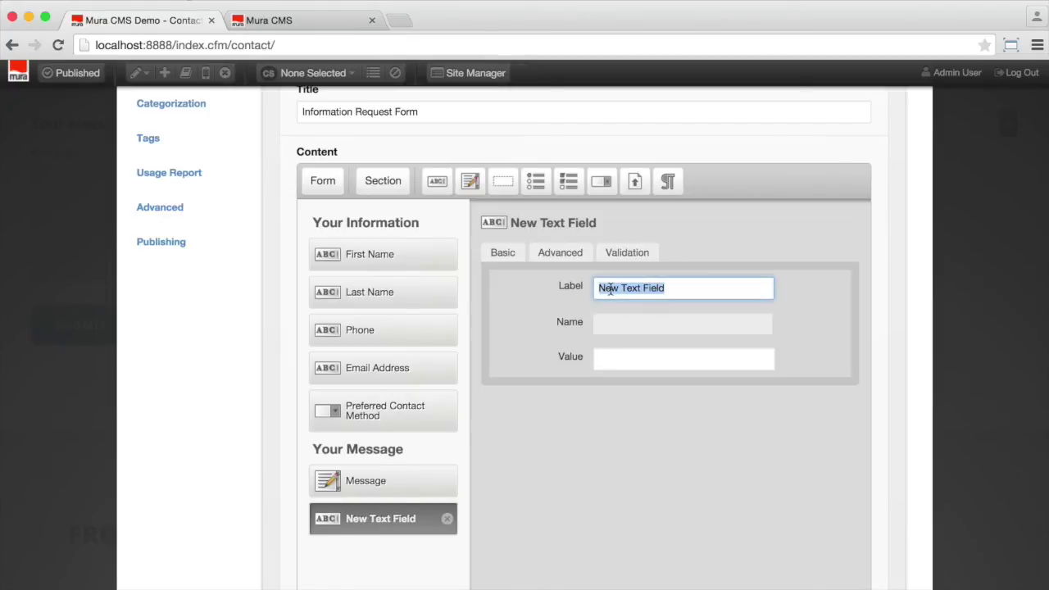
type("Company Name")
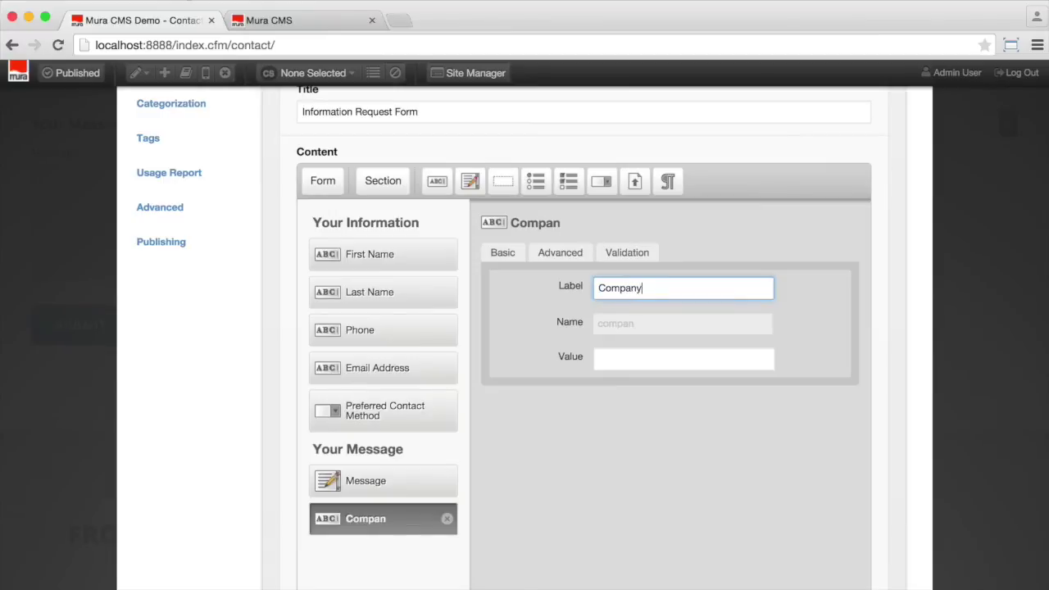
left_click(395, 542)
left_click_drag(369, 517, 367, 329)
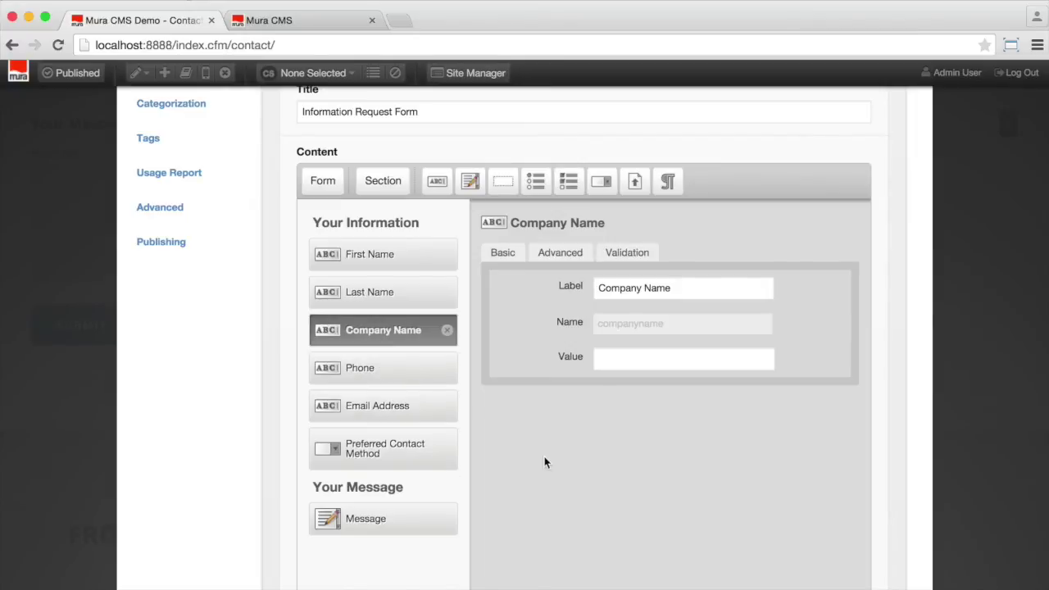
scroll(544, 463, "down", 8)
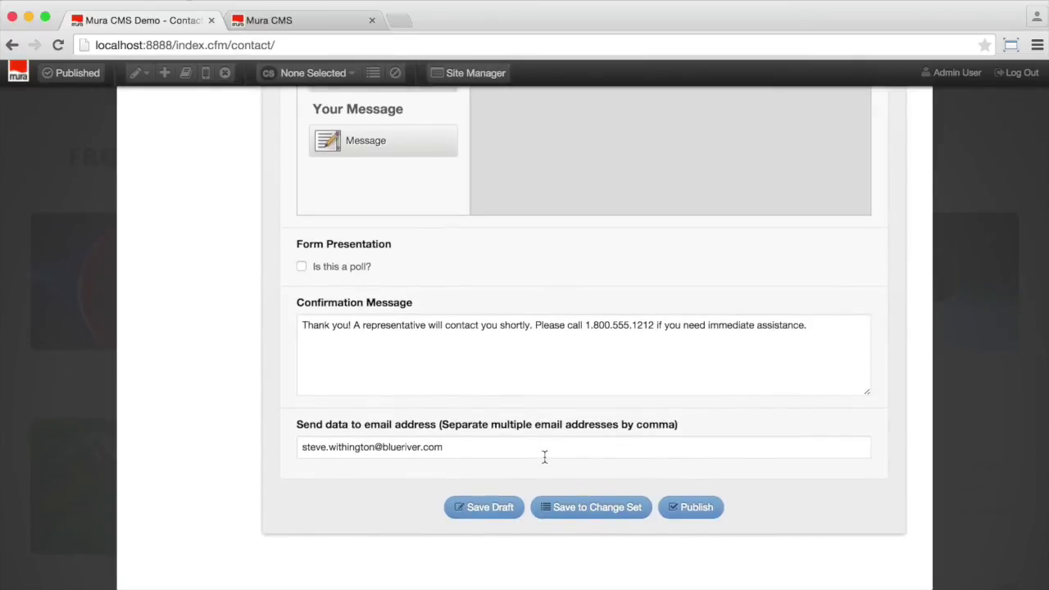
left_click(592, 507)
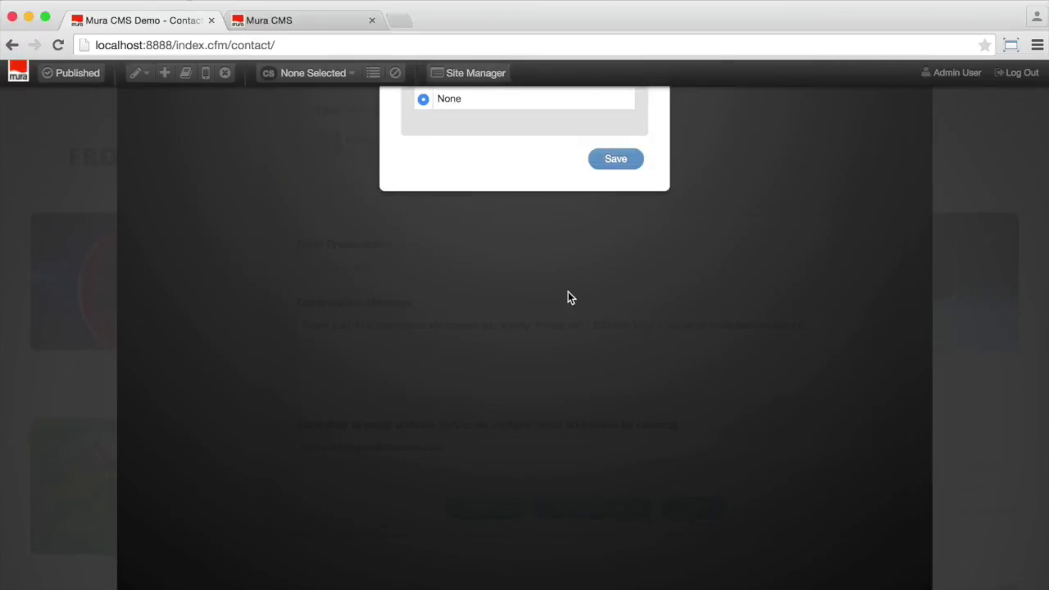
Step: Pick Change Set 1 as the destination and save the form changes
left_click(423, 208)
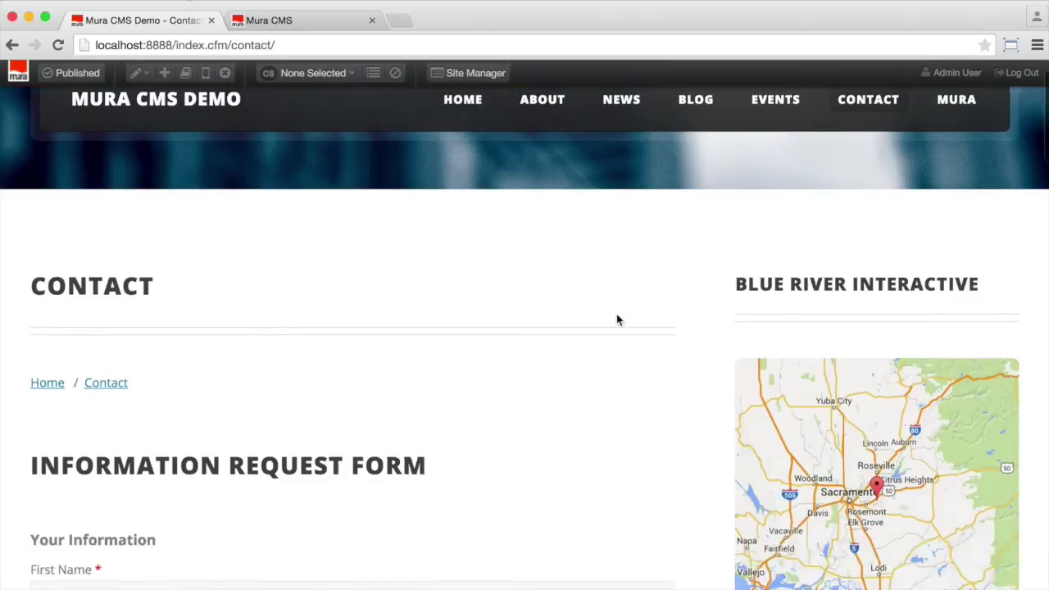
scroll(618, 320, "down", 4)
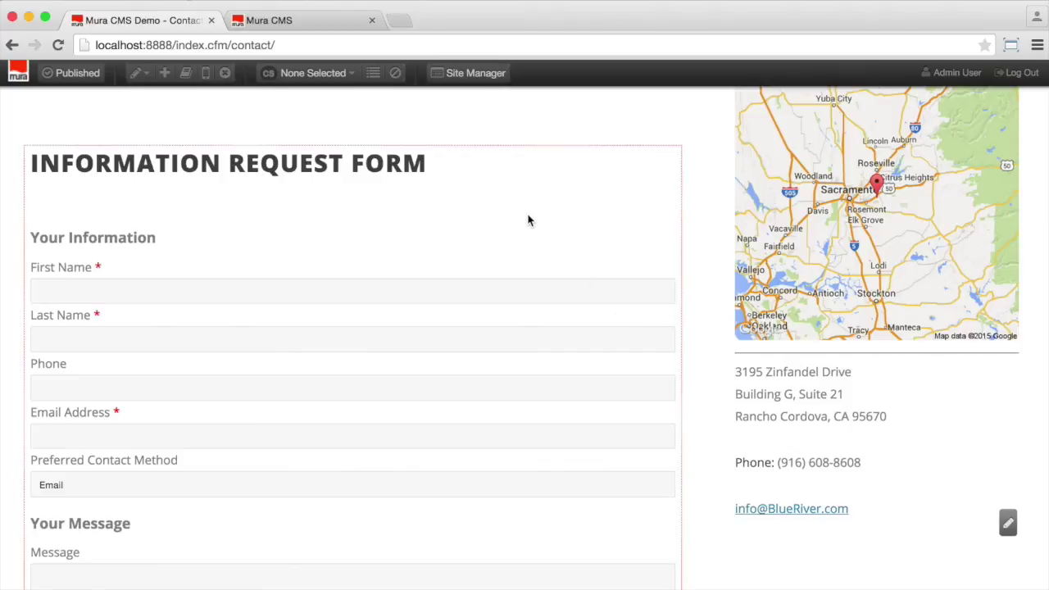
Step: Preview the Contact page with Change Set 1 applied and list its content items
mouse_move(351, 92)
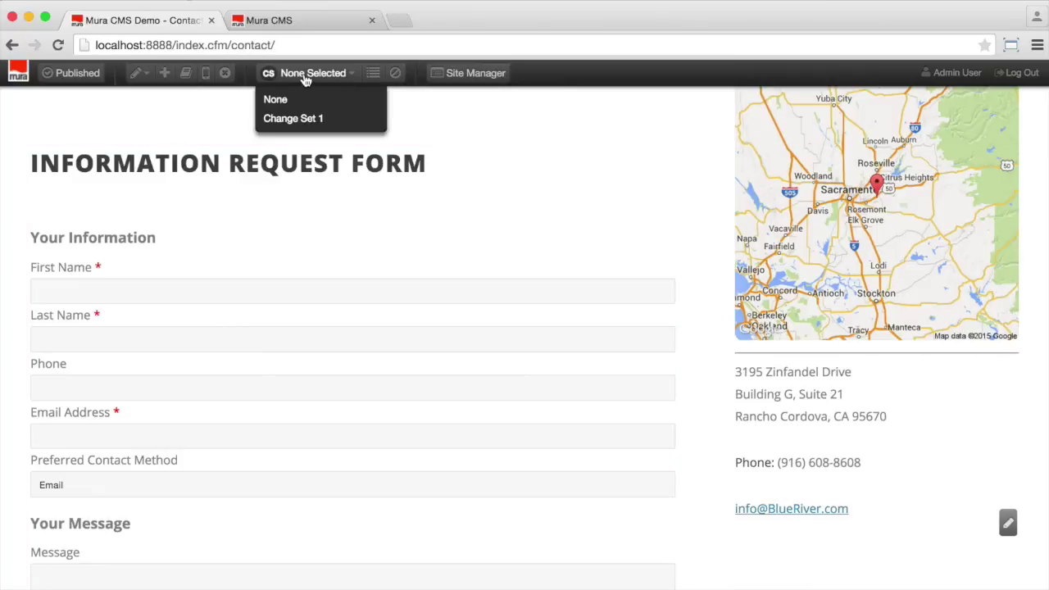
left_click(298, 118)
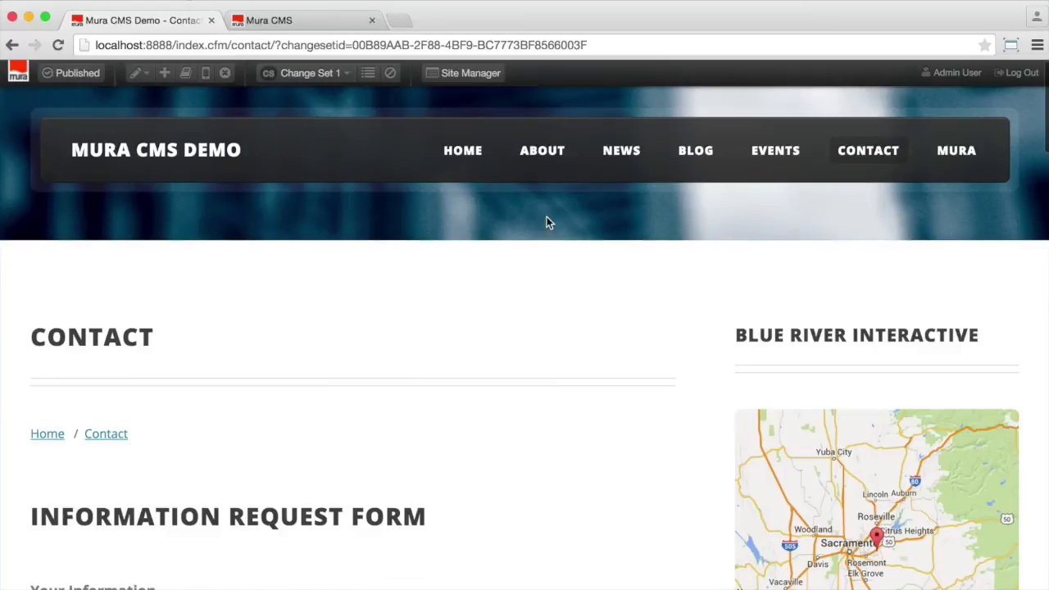
scroll(258, 397, "down", 2)
scroll(258, 397, "down", 5)
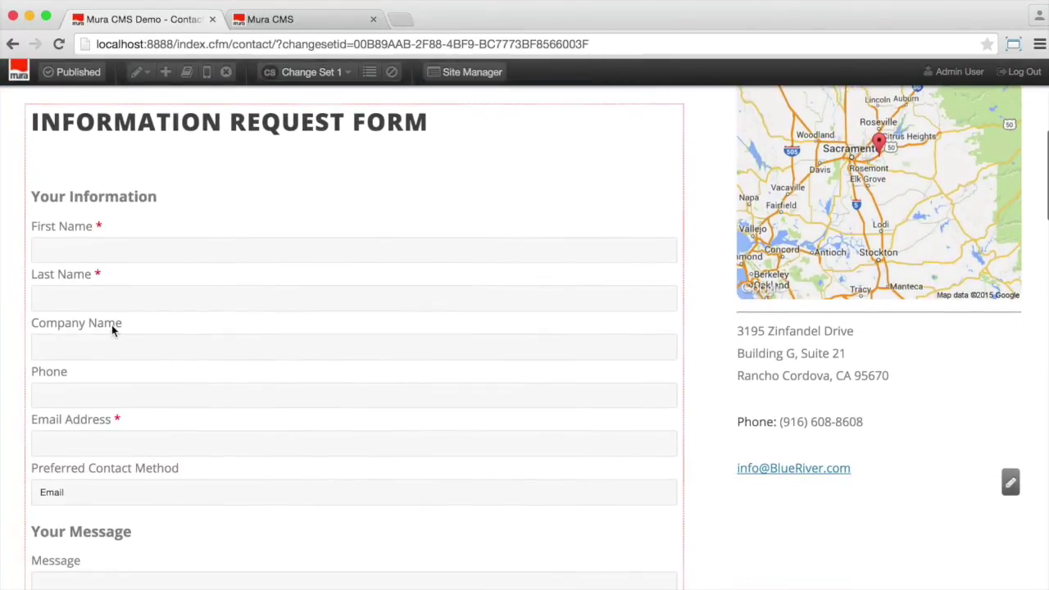
scroll(111, 324, "up", 7)
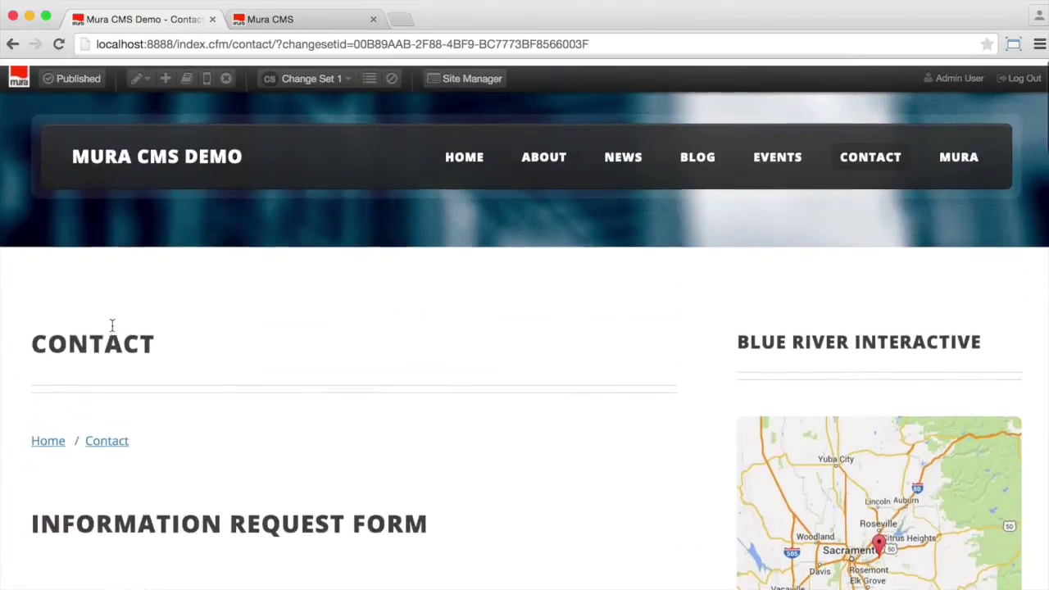
left_click(351, 74)
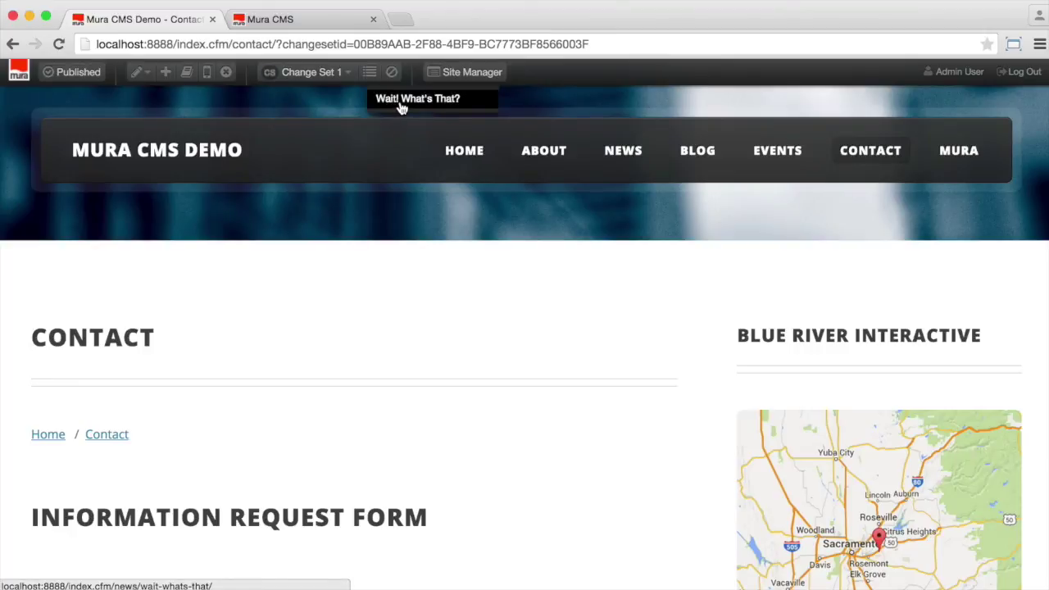
Step: Open 'Wait! What's That?' from the Change Set 1 list and review its dog photo
left_click(402, 99)
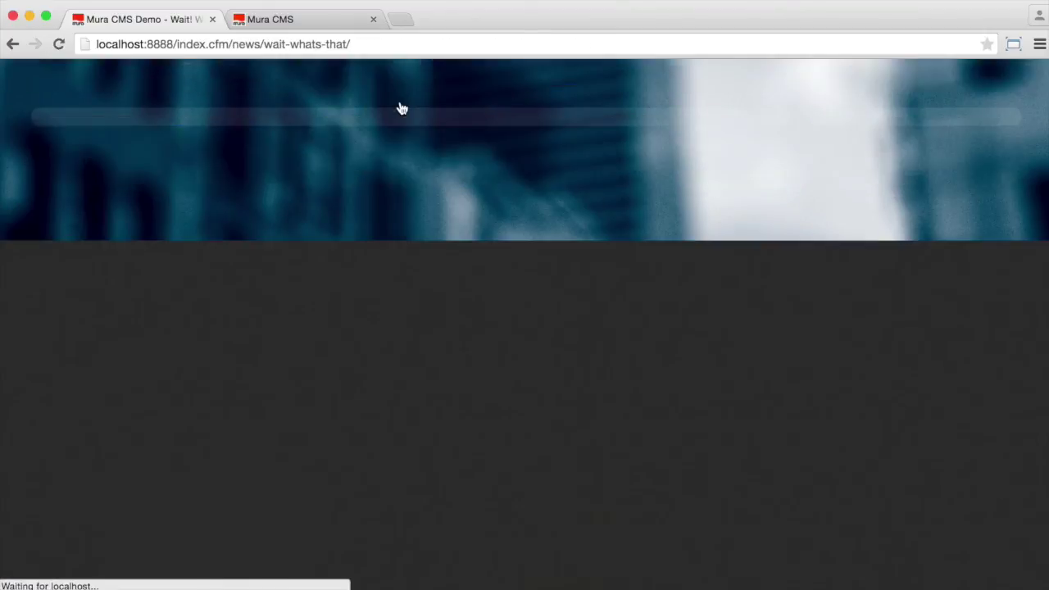
scroll(386, 370, "down", 4)
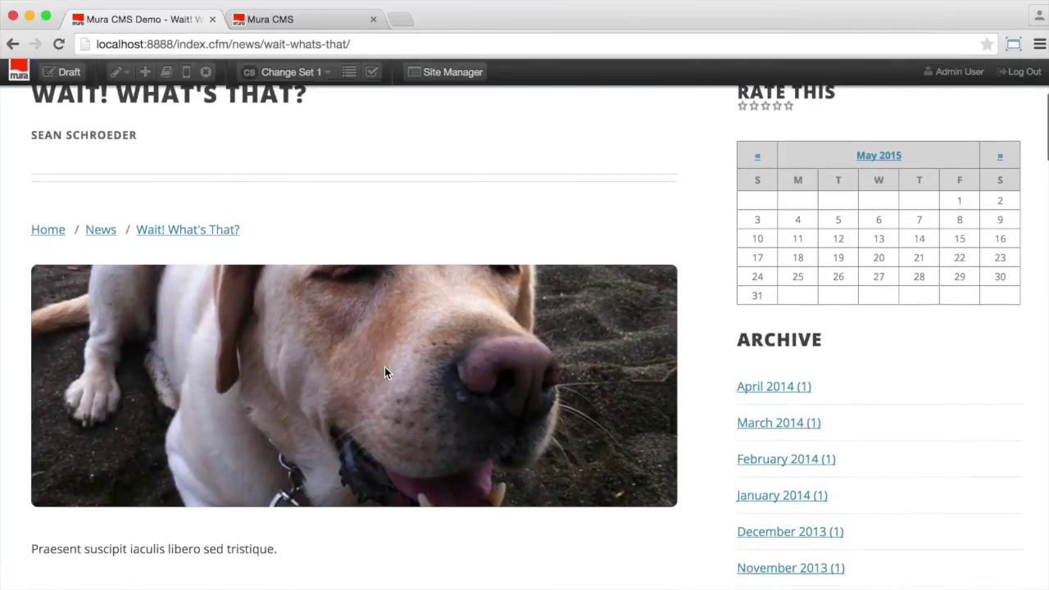
scroll(385, 370, "down", 1)
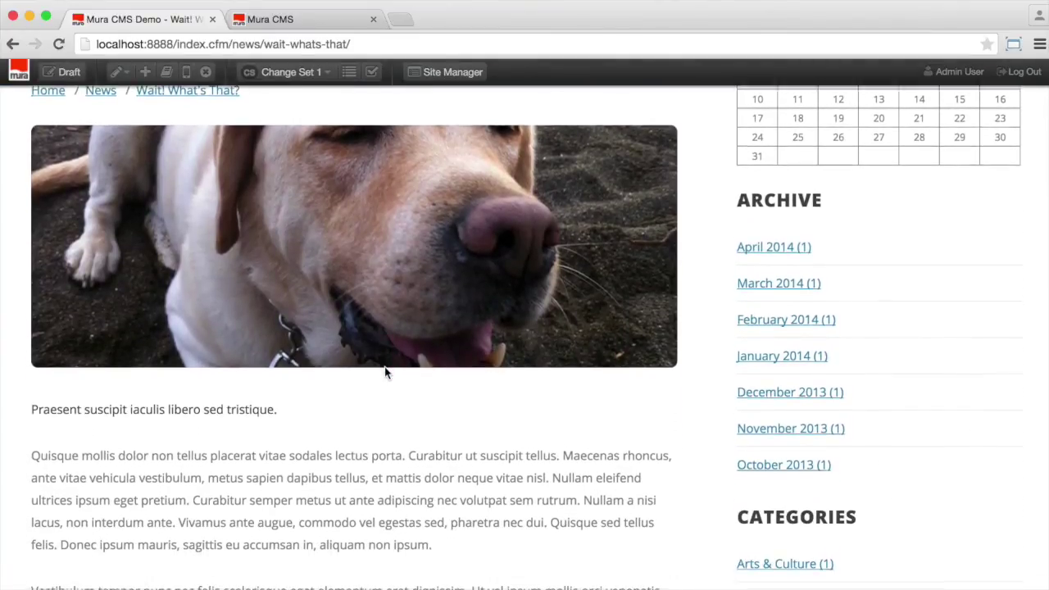
scroll(384, 370, "down", 3)
scroll(385, 370, "down", 3)
scroll(386, 370, "up", 7)
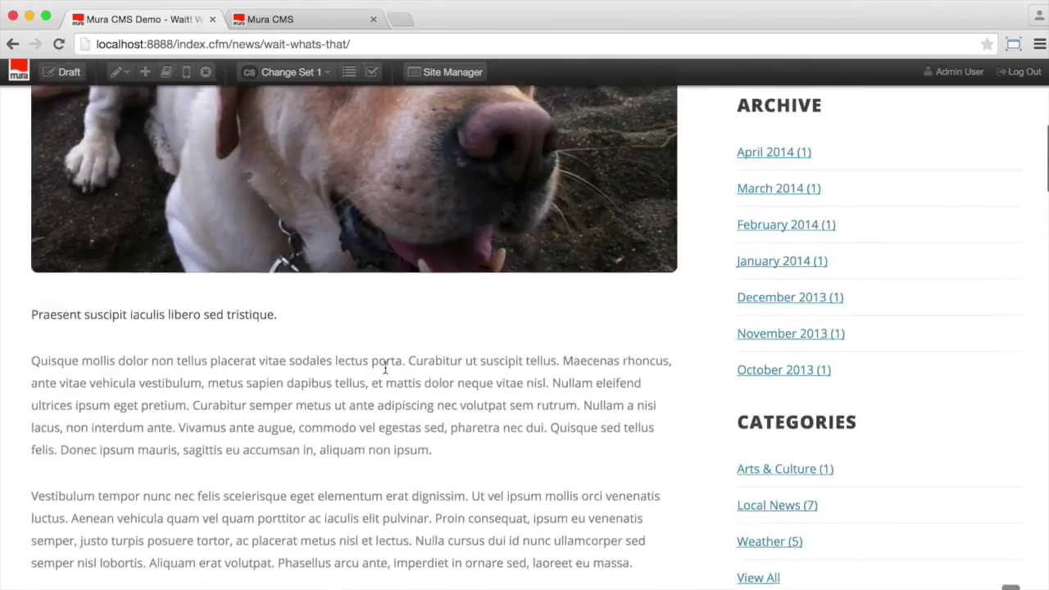
scroll(385, 370, "up", 4)
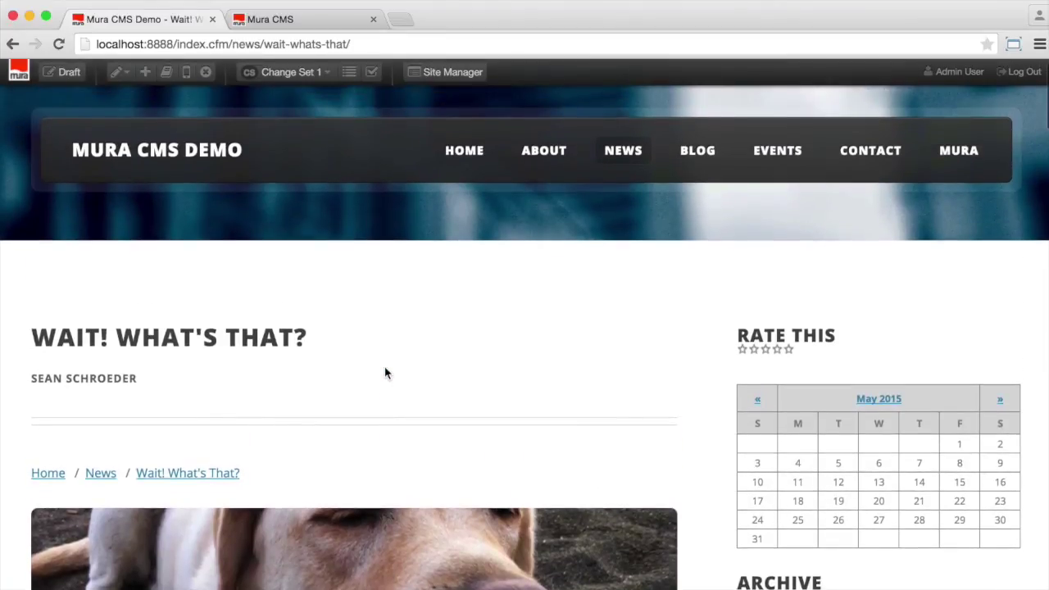
mouse_move(339, 83)
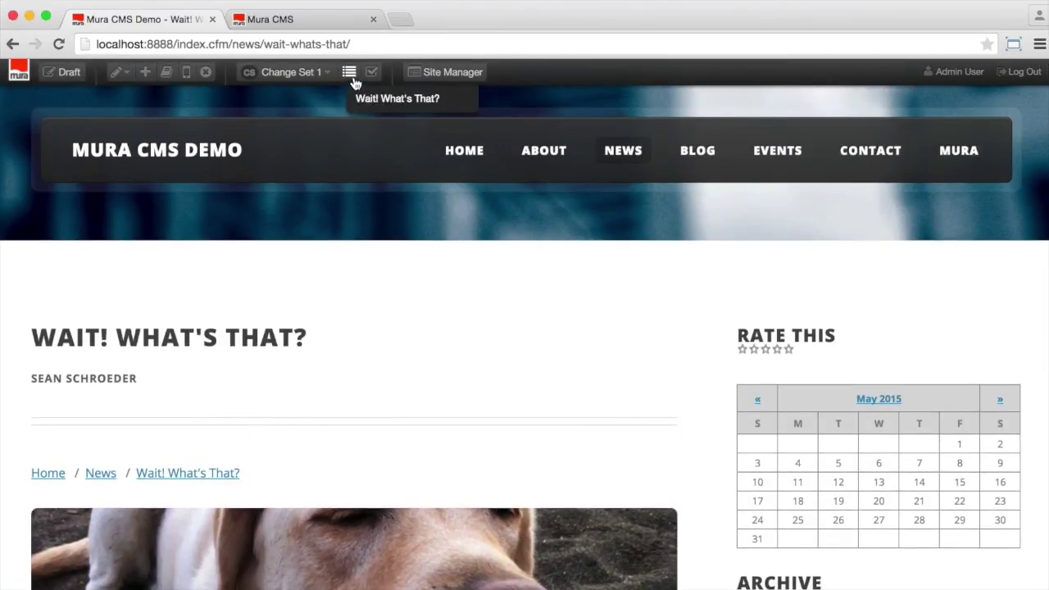